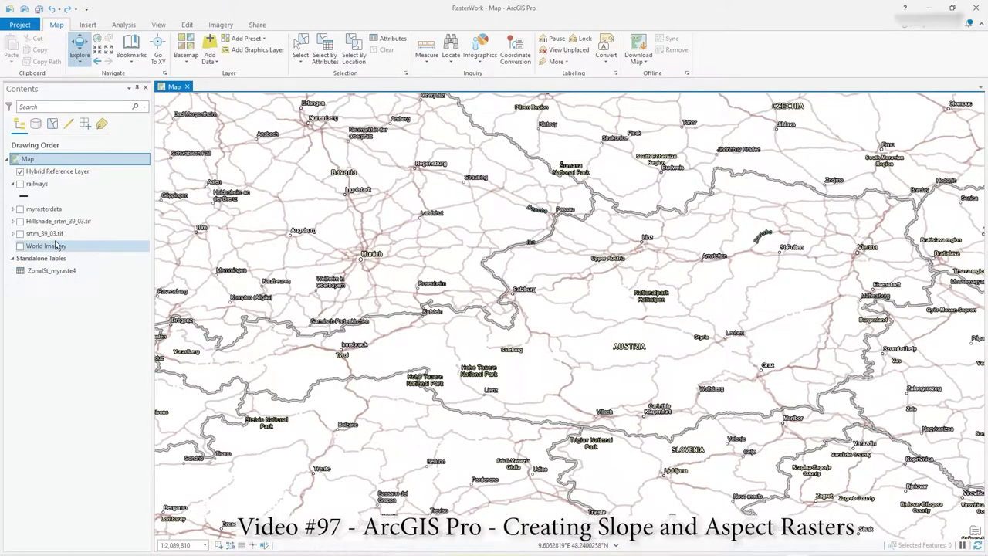
Step: Turn on the srtm_39_03.tif elevation raster and the World Imagery basemap beneath it
click(20, 233)
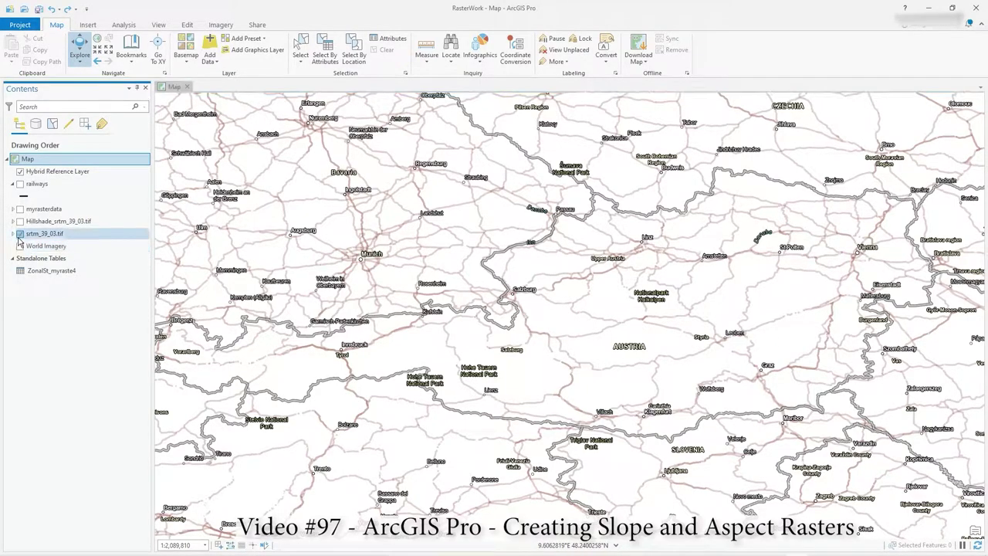
drag(452, 329, 484, 315)
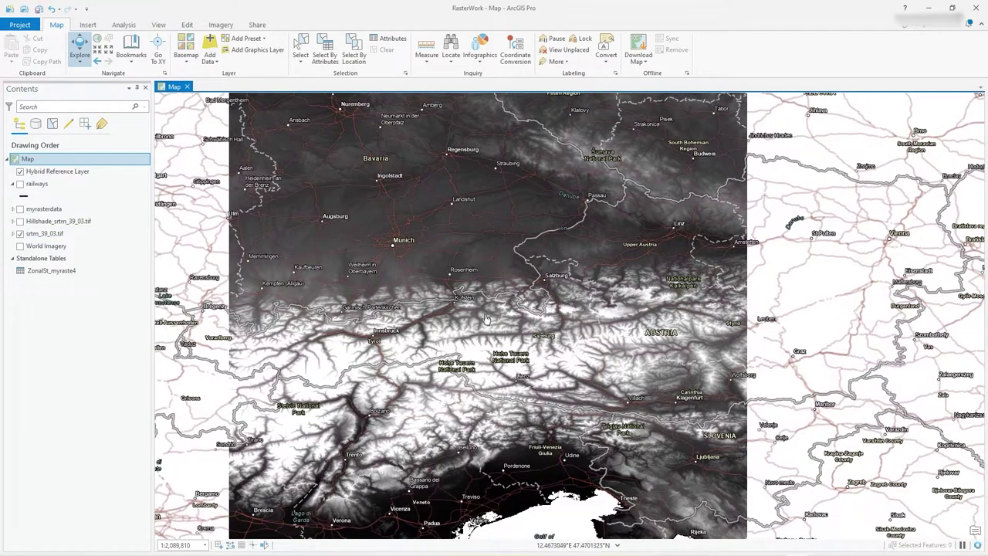
scroll(485, 315, down, 2)
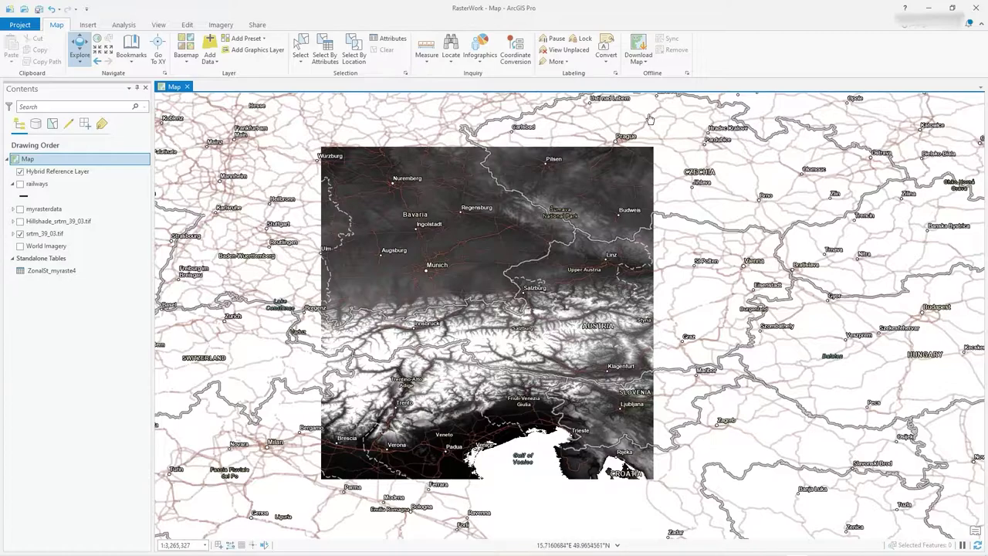
click(21, 246)
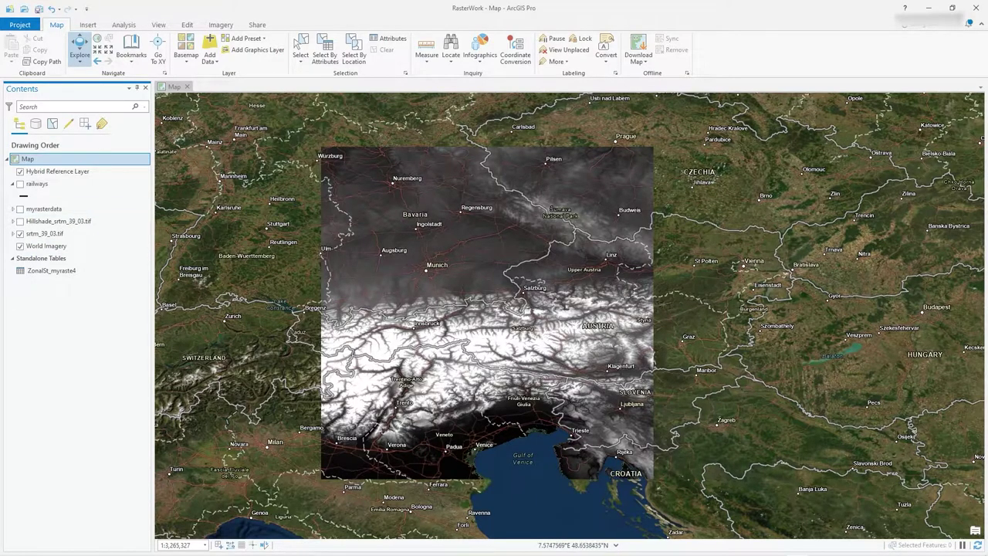
Step: Turn off World Imagery and Hybrid Reference Layer, leaving the grey srtm_39_03.tif raster
click(20, 246)
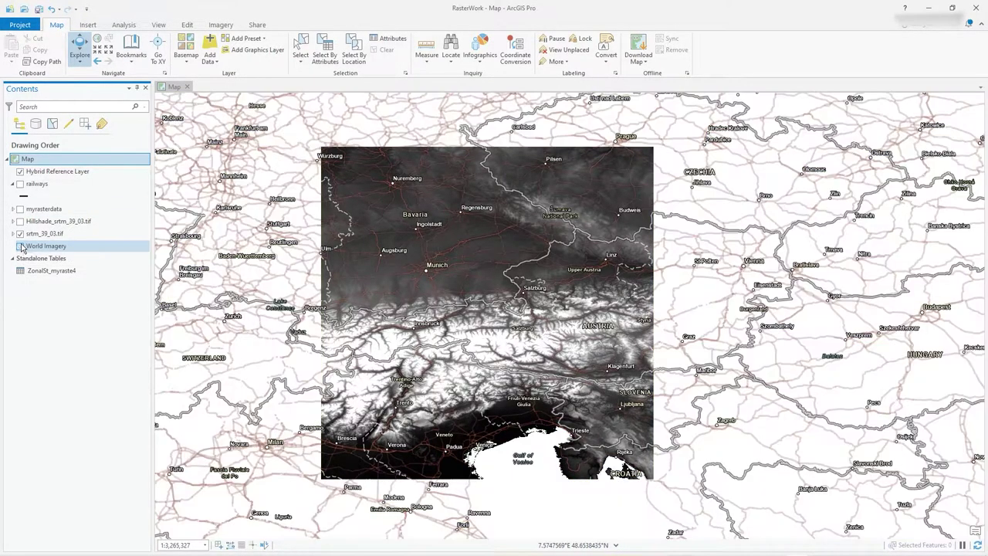
click(20, 171)
drag(438, 316, 474, 313)
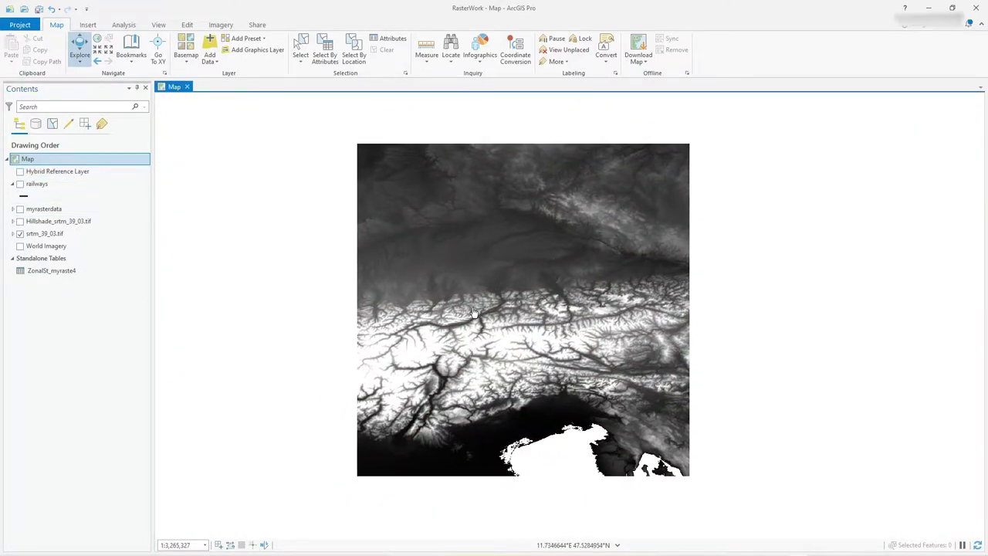
scroll(597, 345, up, 1)
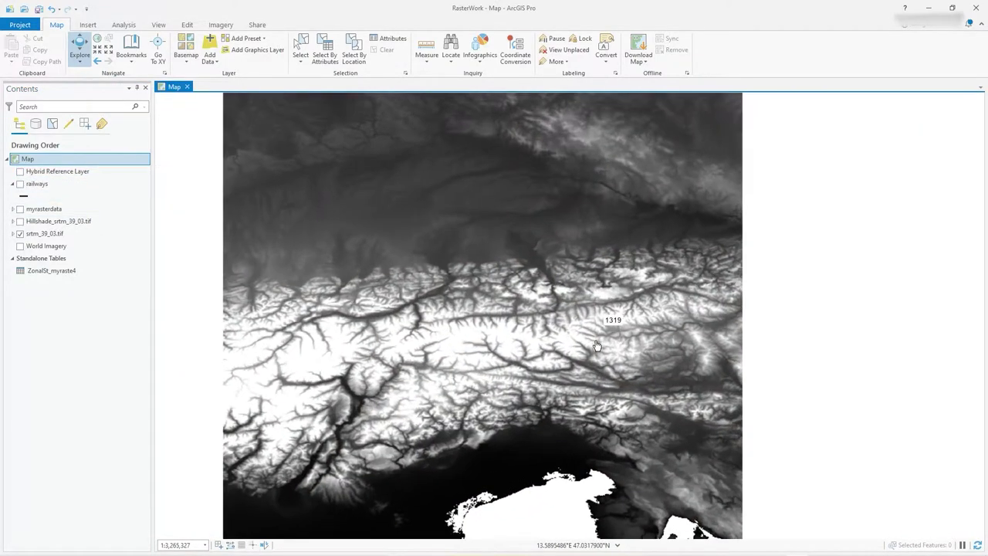
scroll(597, 345, down, 1)
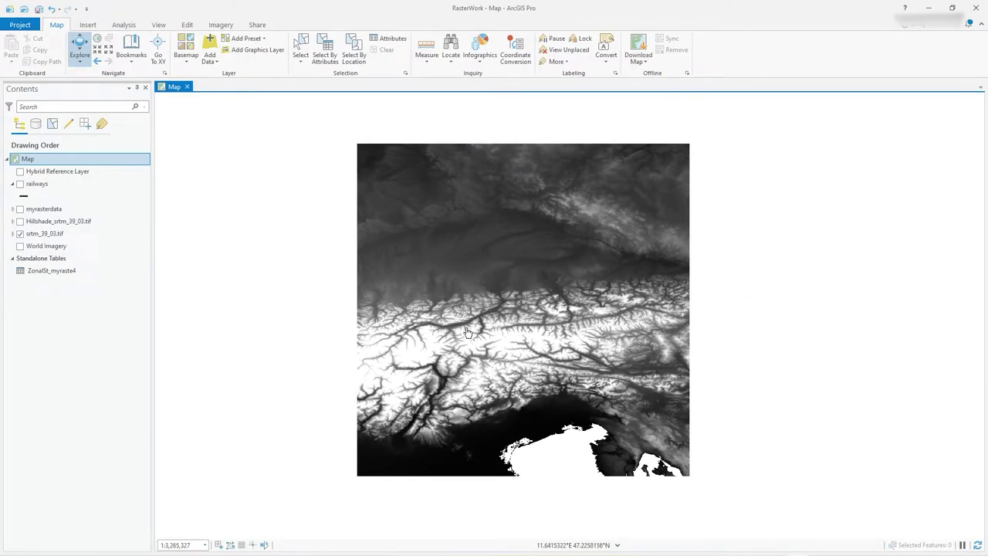
scroll(544, 351, up, 1)
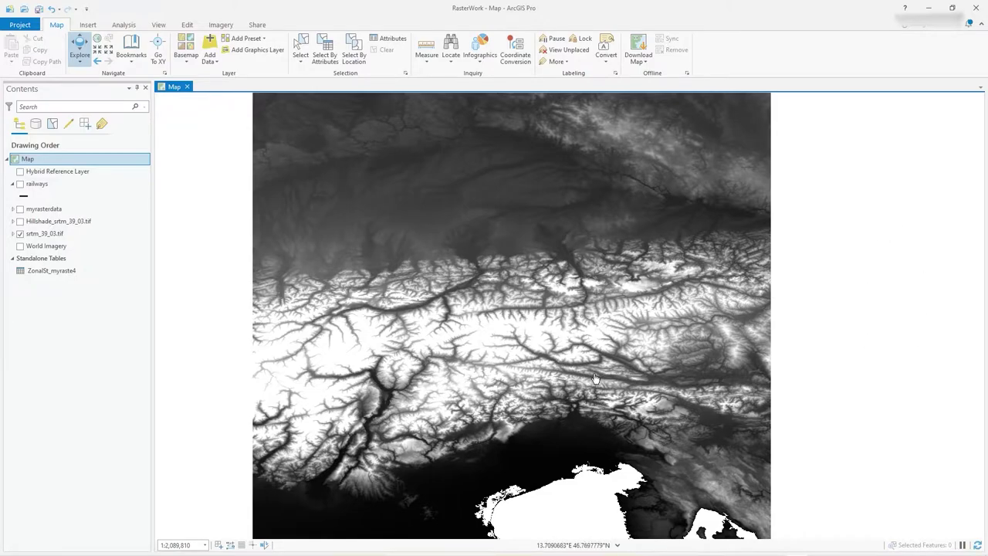
scroll(571, 342, down, 1)
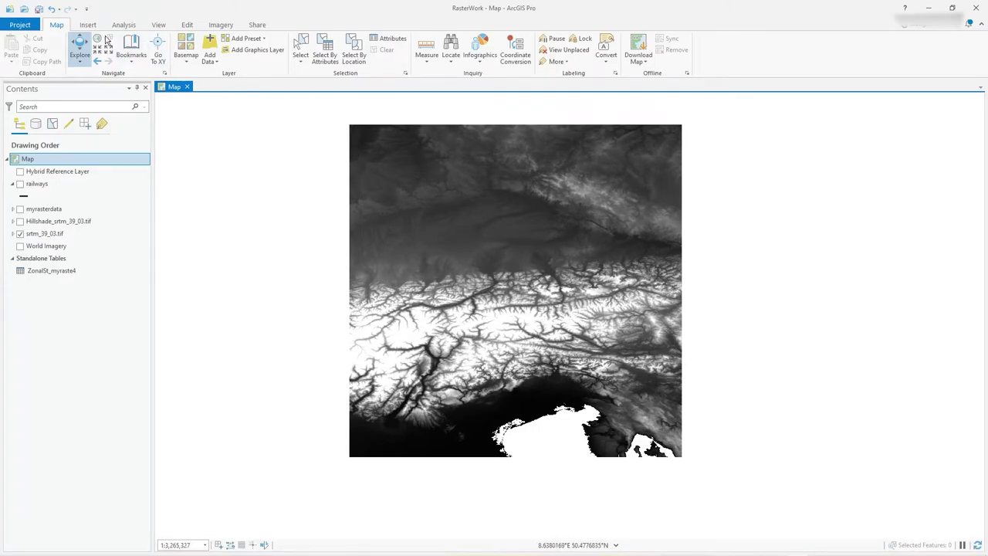
Step: Open the Geoprocessing pane from Analysis > Tools and search for the slope tools
click(134, 27)
click(118, 50)
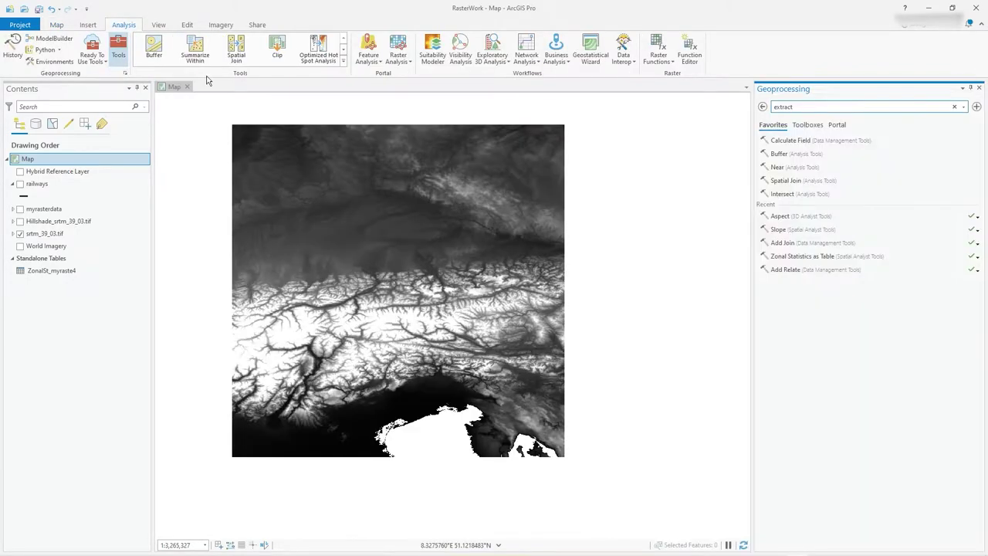
key(Return)
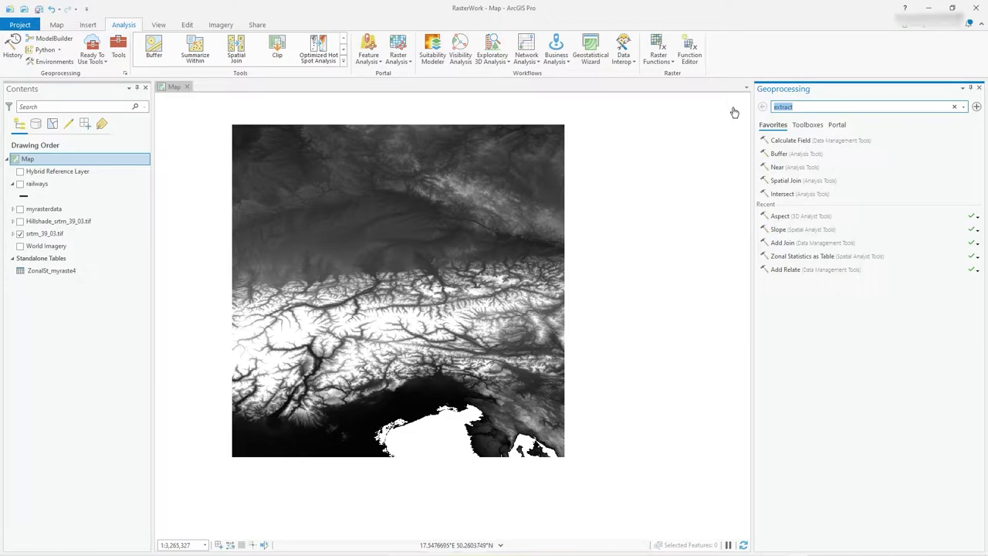
text(slope)
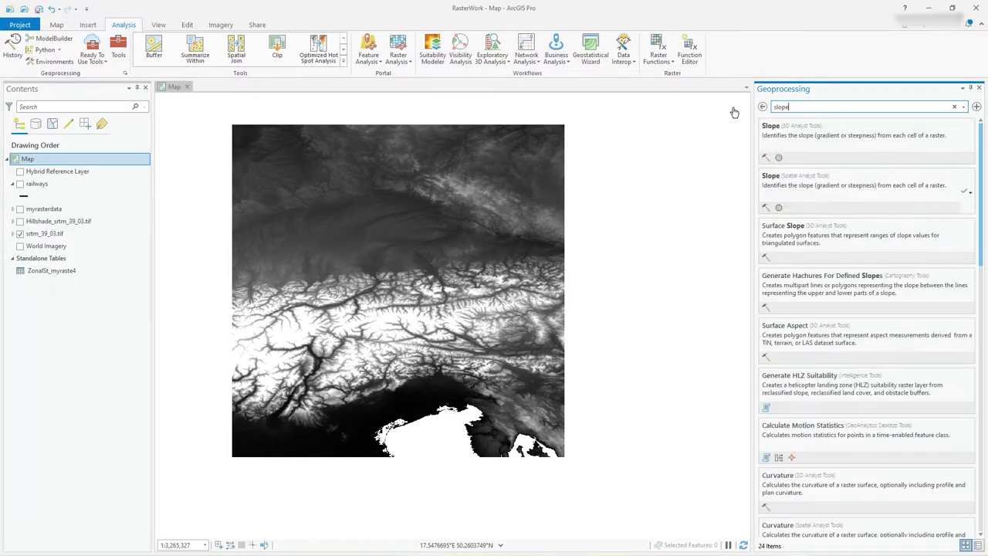
drag(822, 133, 813, 193)
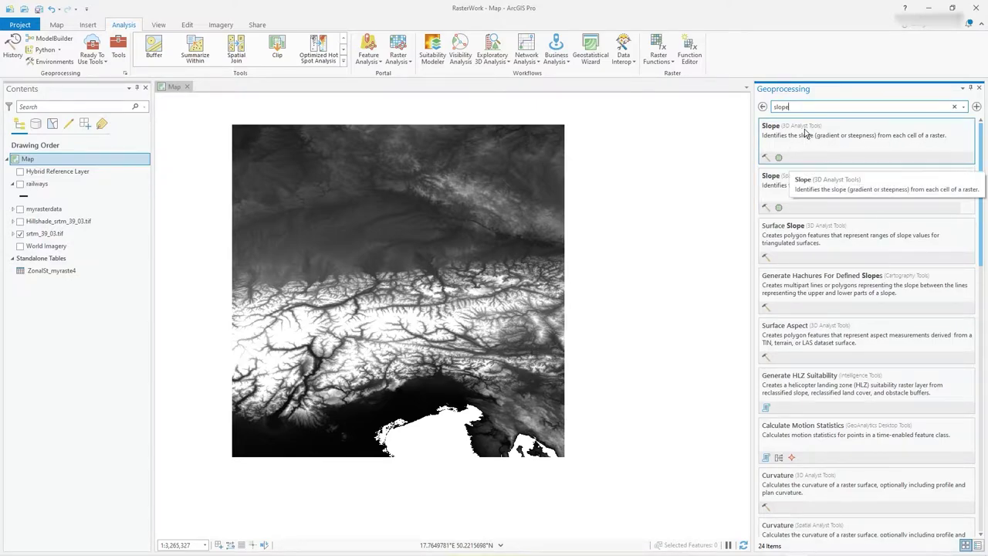
Step: Set the Spatial Analyst Slope tool to input srtm_39_03.tif with Degree measurement and Planar method
click(806, 184)
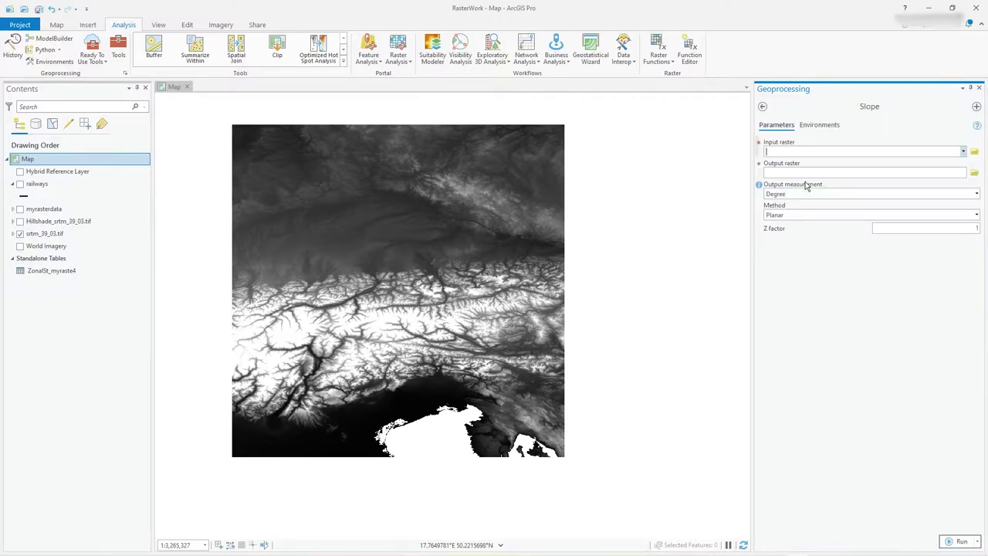
click(963, 152)
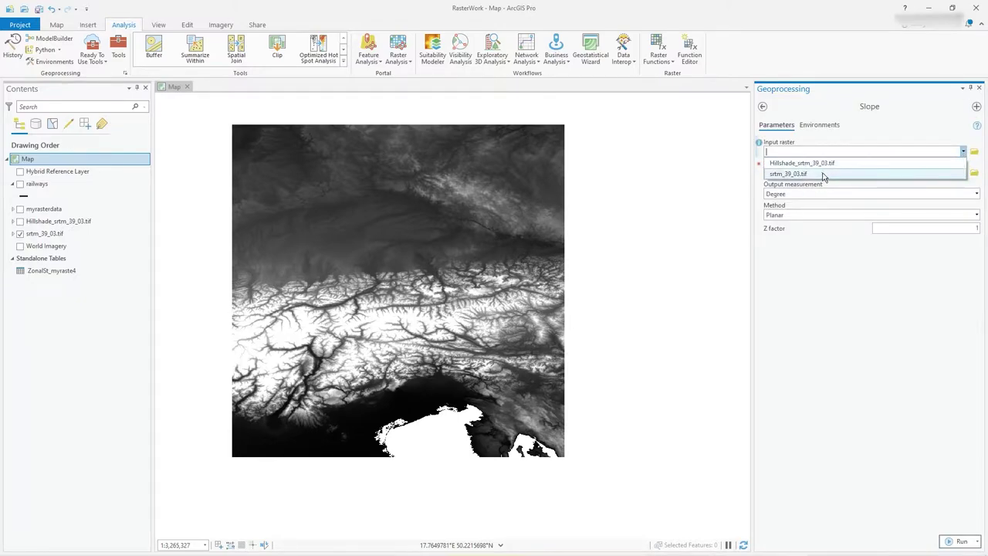
click(823, 173)
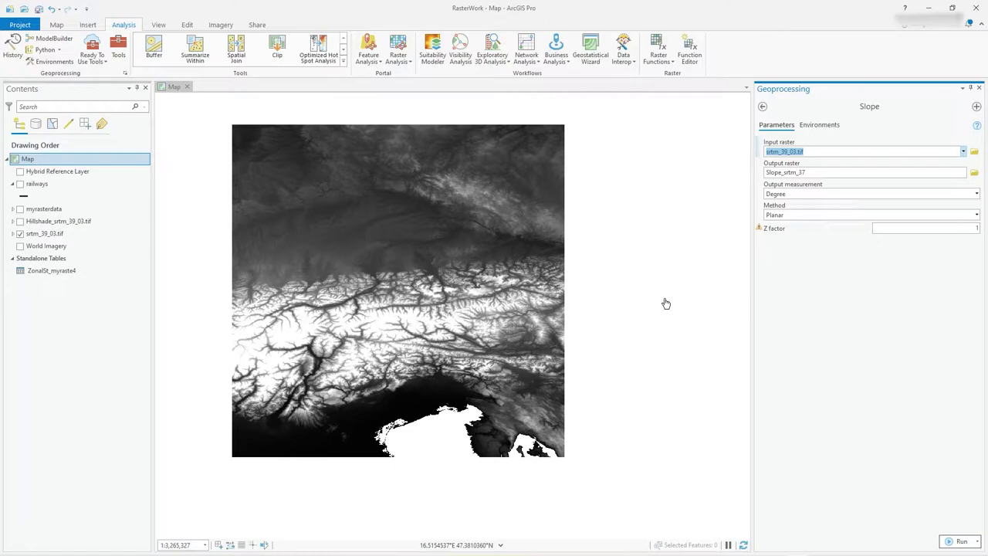
click(978, 194)
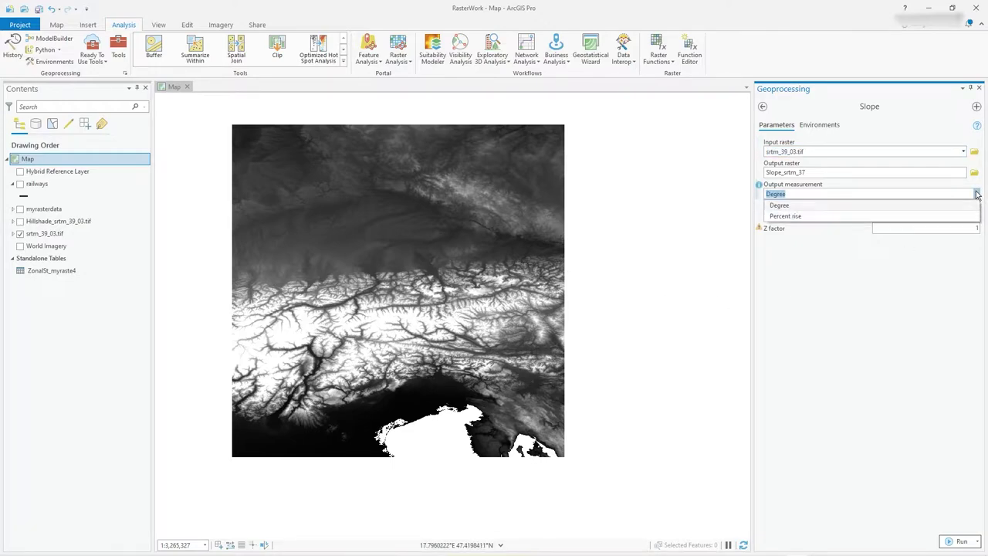
click(977, 193)
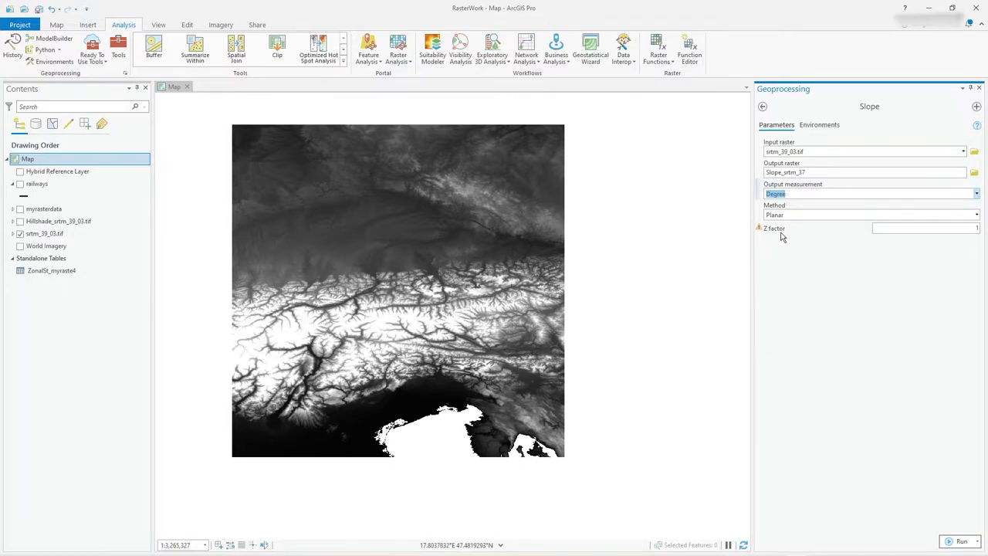
click(975, 214)
click(975, 214)
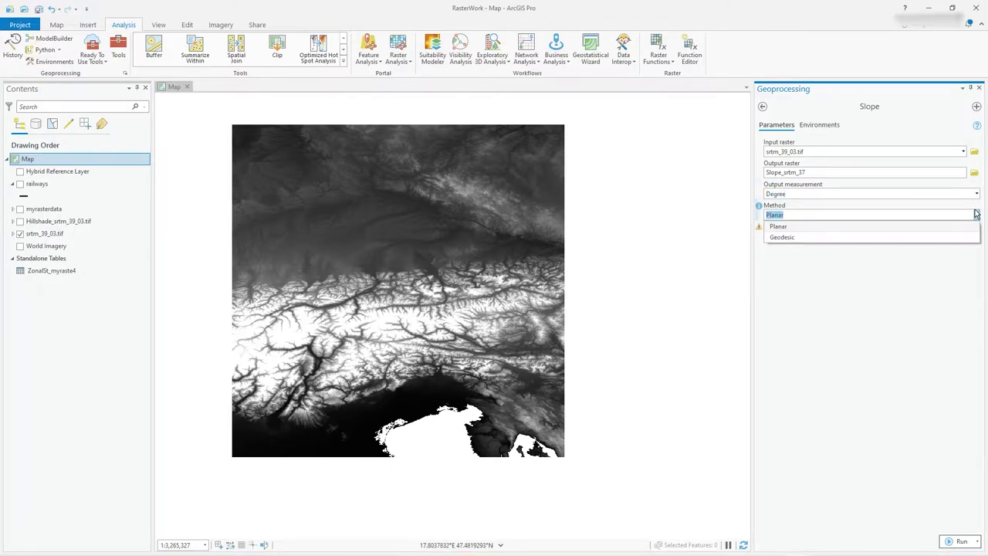
click(976, 215)
click(882, 315)
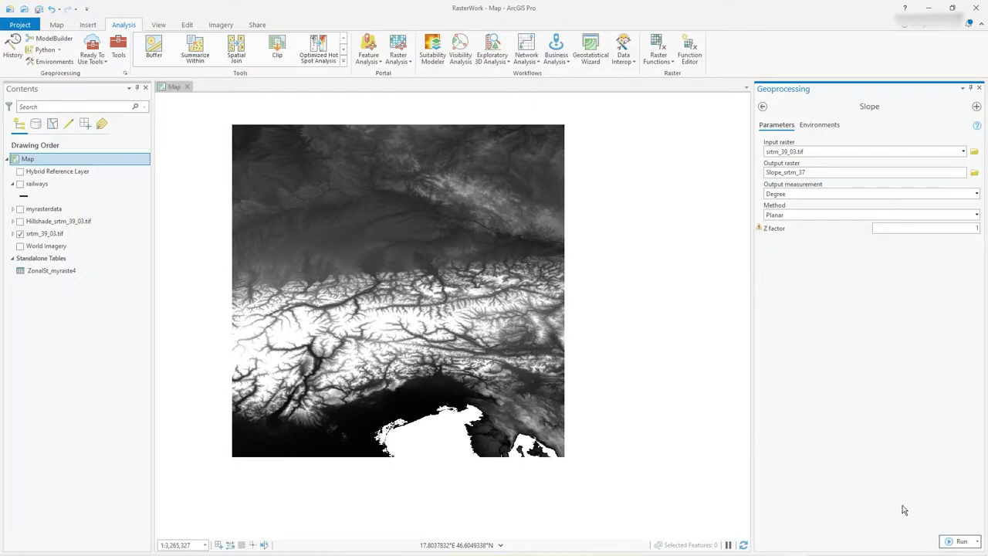
Step: Run the Slope tool to produce the Slope_srtm_37 raster
click(951, 543)
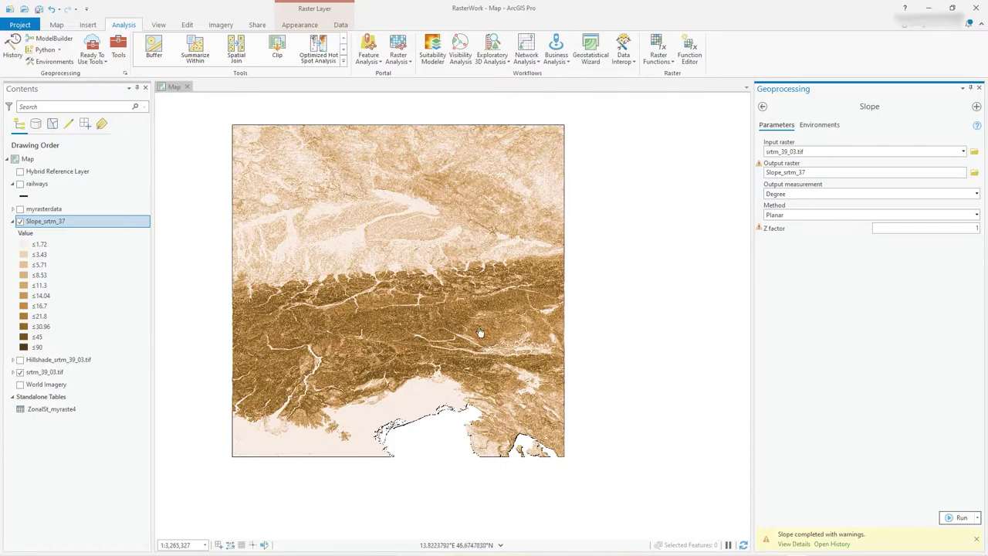
click(20, 372)
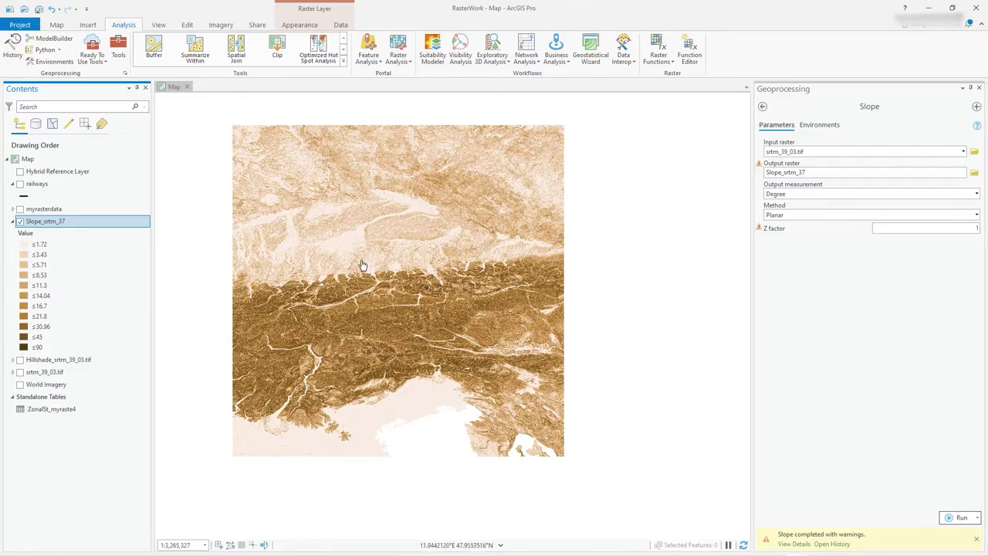
mouse_move(765, 542)
scroll(378, 310, up, 2)
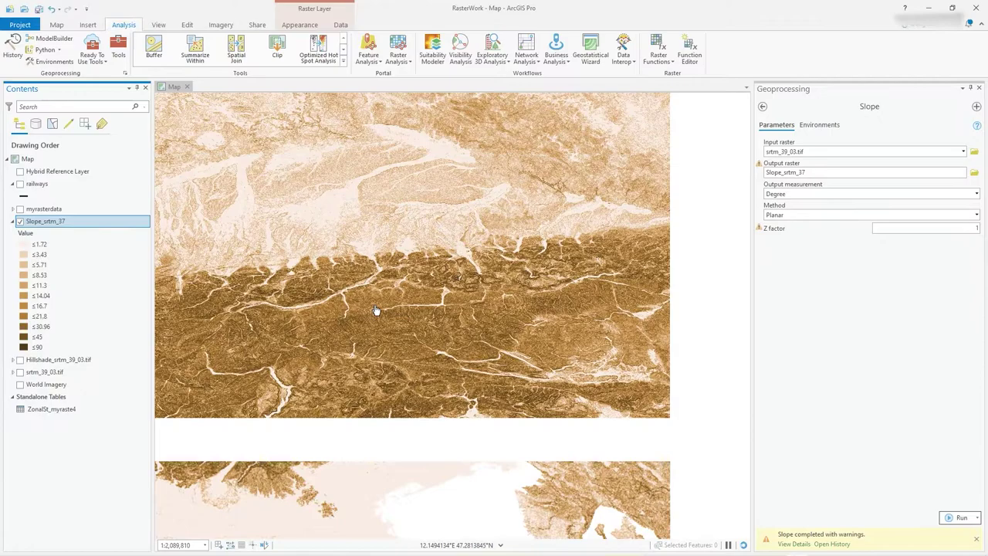
scroll(425, 378, down, 2)
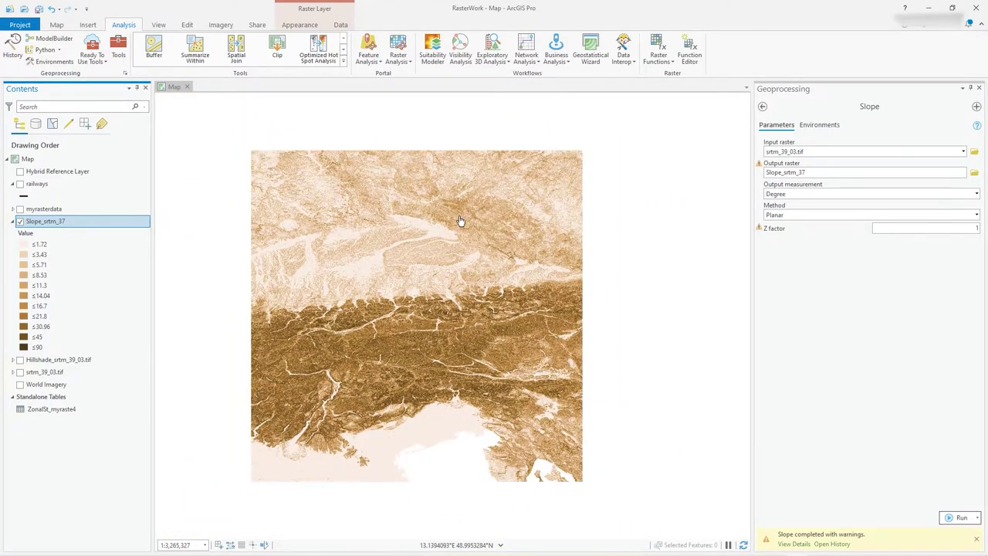
scroll(430, 357, up, 4)
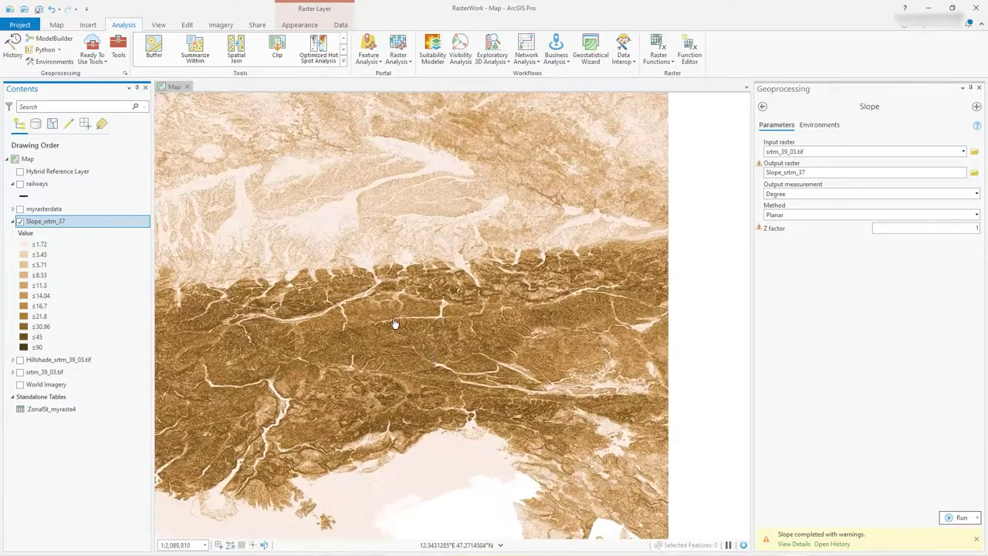
scroll(417, 306, up, 2)
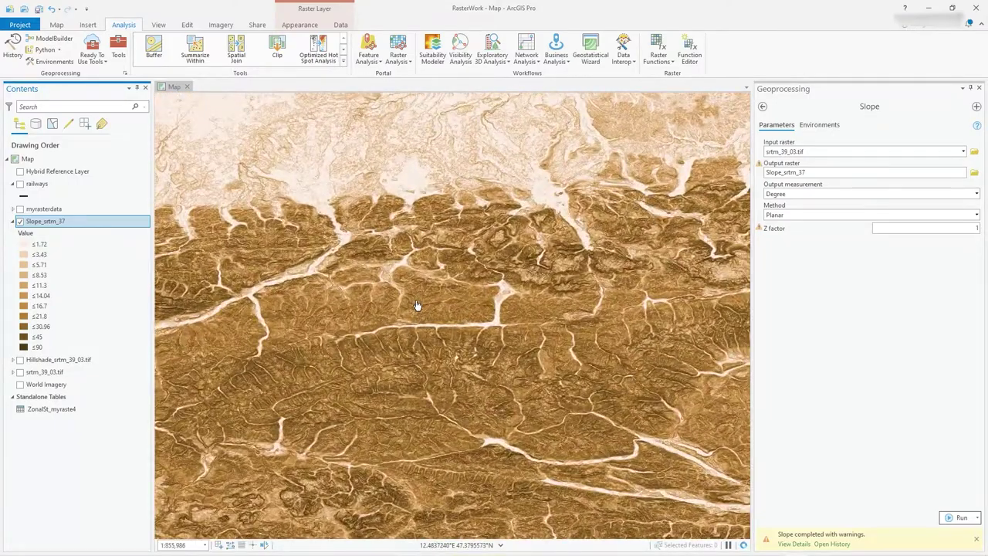
scroll(424, 259, up, 4)
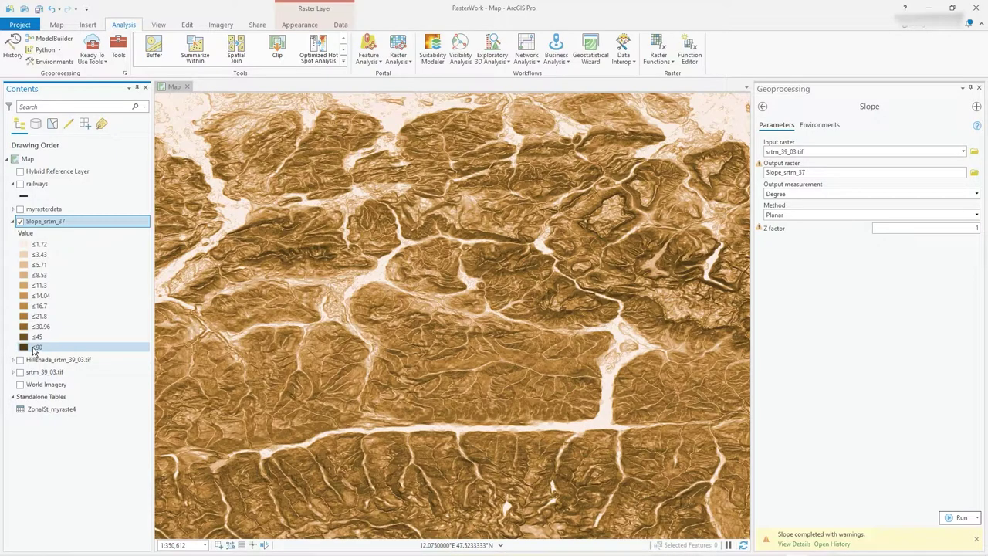
scroll(470, 262, down, 2)
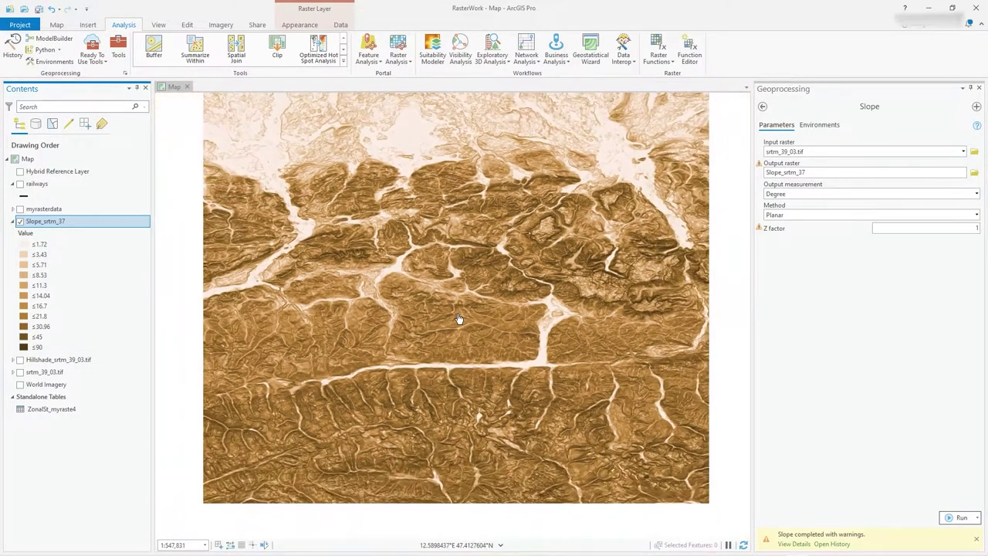
scroll(354, 305, down, 2)
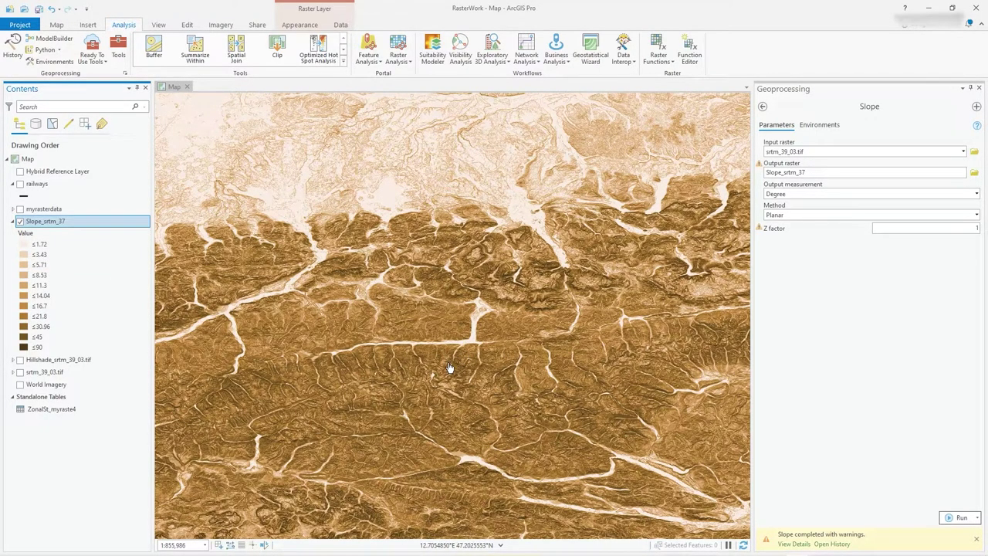
scroll(450, 308, down, 2)
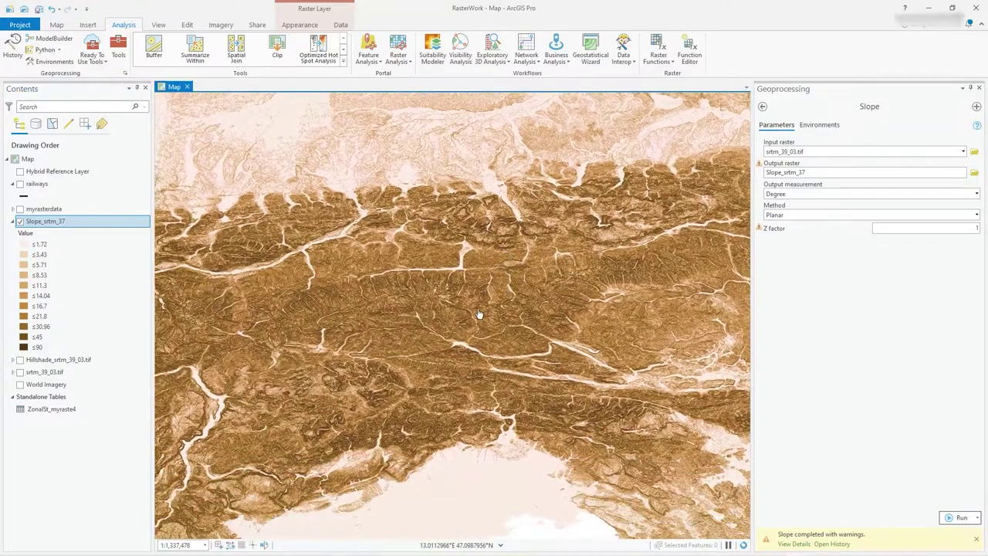
scroll(450, 292, up, 3)
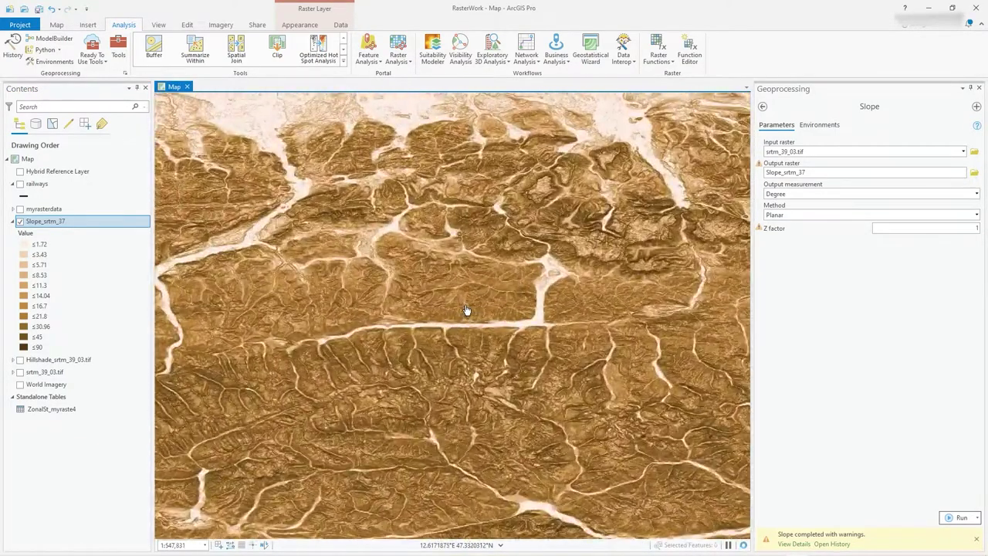
scroll(359, 266, down, 2)
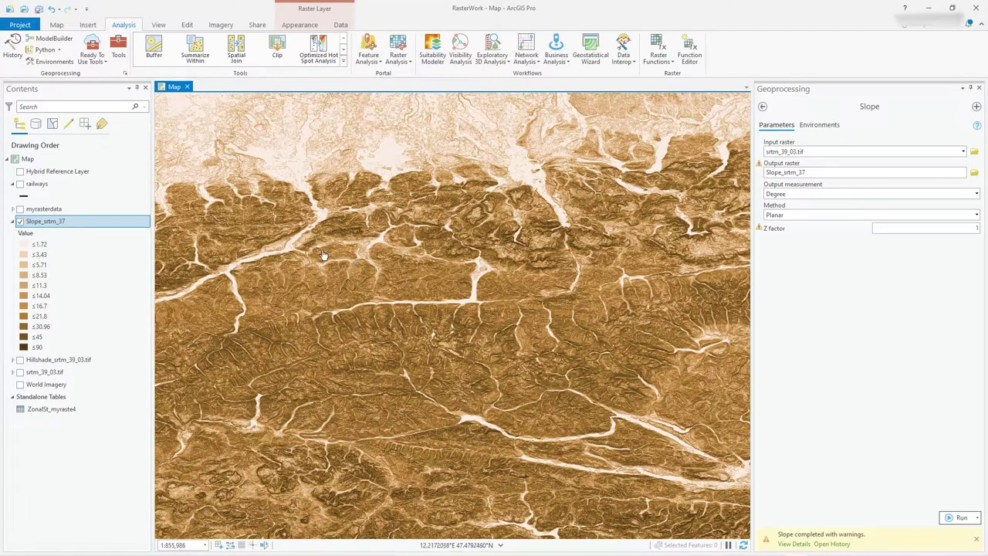
Step: Collapse the Slope_srtm_37 legend and zoom out to show the whole Alps slope raster
click(11, 225)
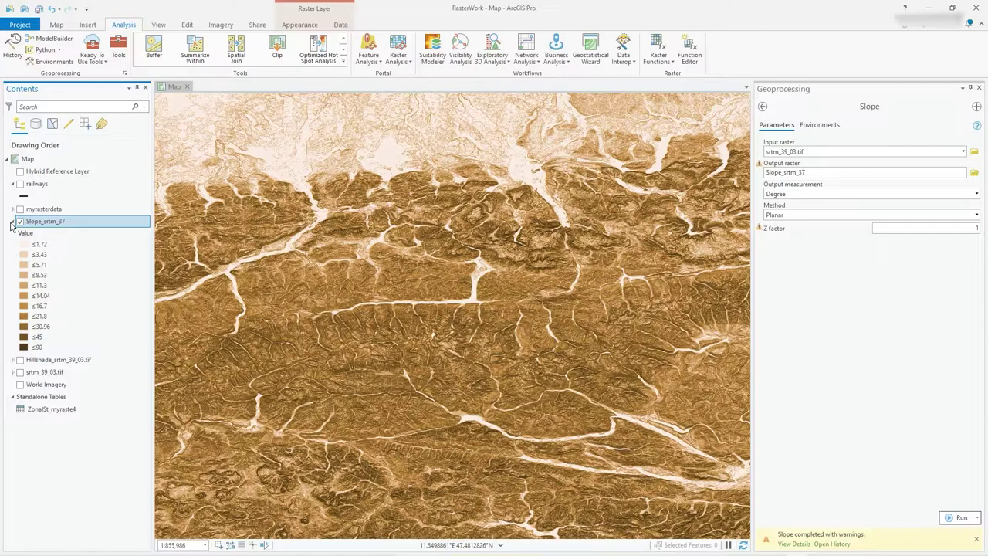
click(12, 222)
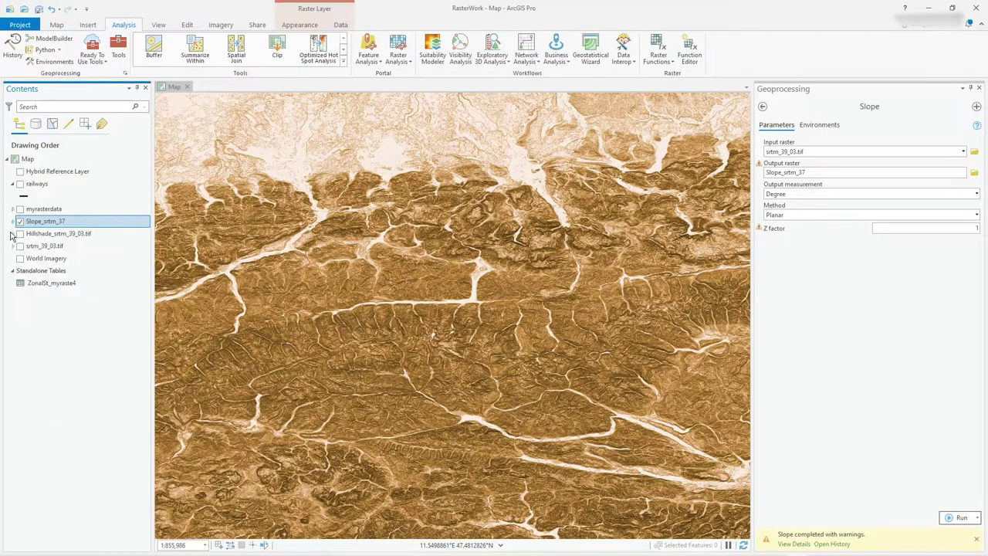
scroll(434, 350, down, 2)
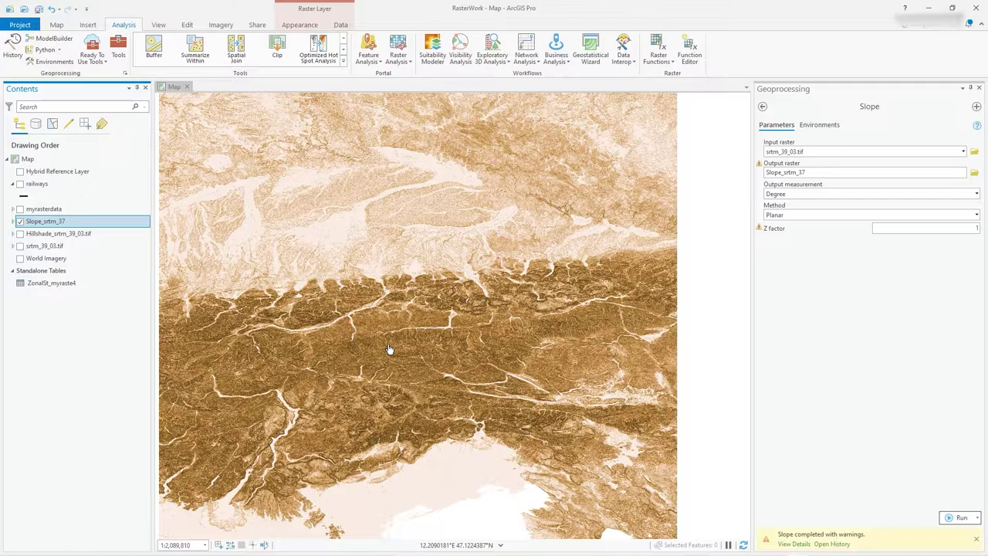
drag(389, 350, 451, 244)
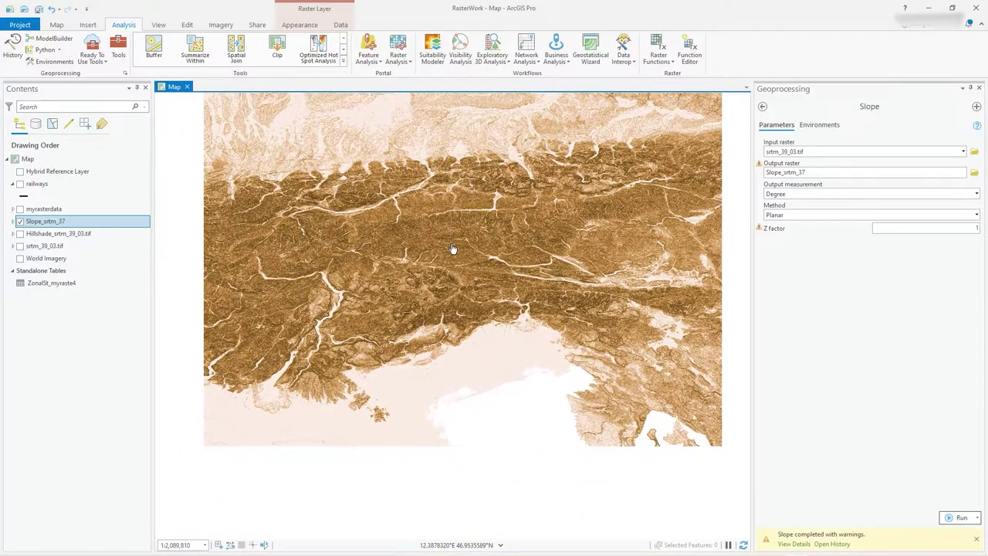
drag(453, 248, 425, 312)
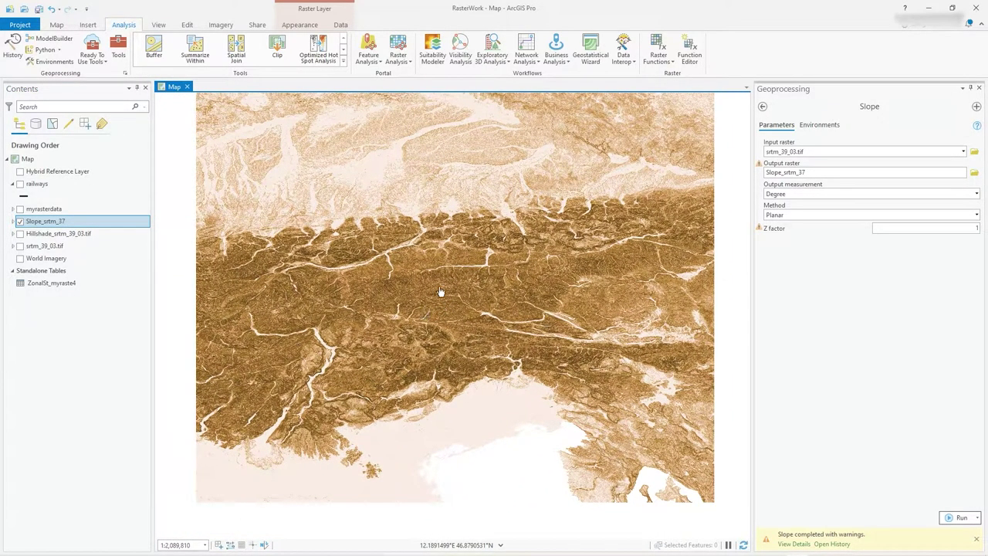
Step: Search the geoprocessing tools for 'aspe' and open the Spatial Analyst Aspect tool
click(762, 108)
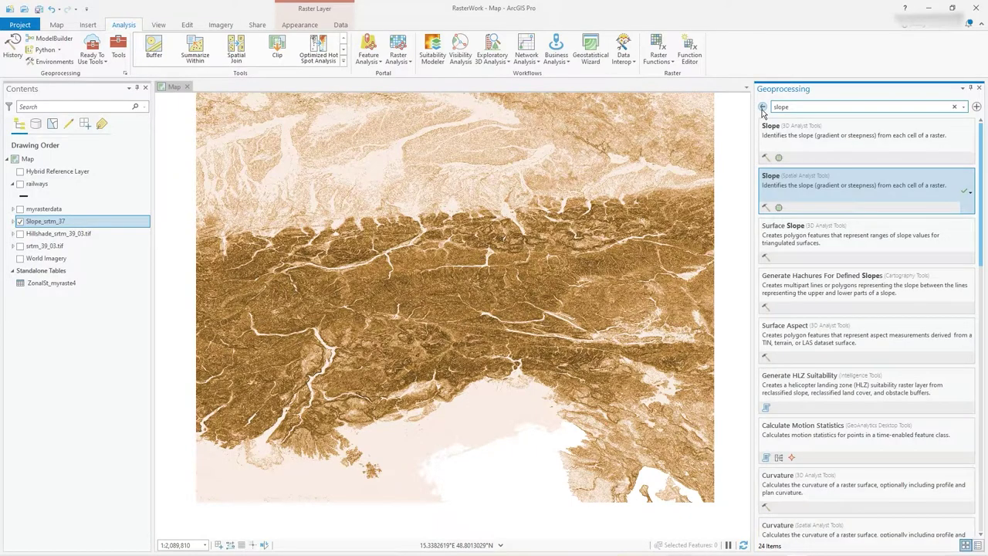
click(803, 106)
text(aspe)
click(823, 179)
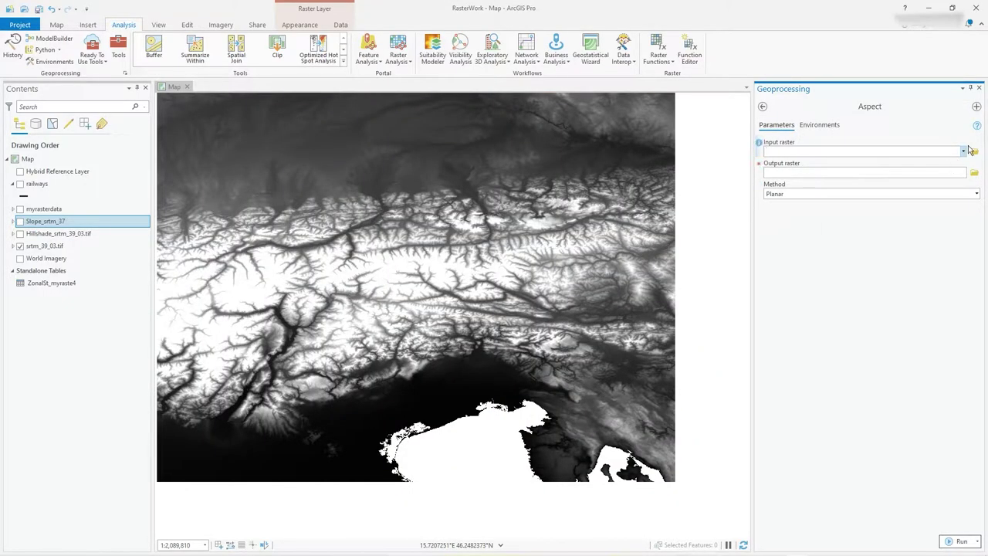
Step: Run Aspect on srtm_39_03.tif with the Planar method to create Aspect_srtm_3
click(965, 152)
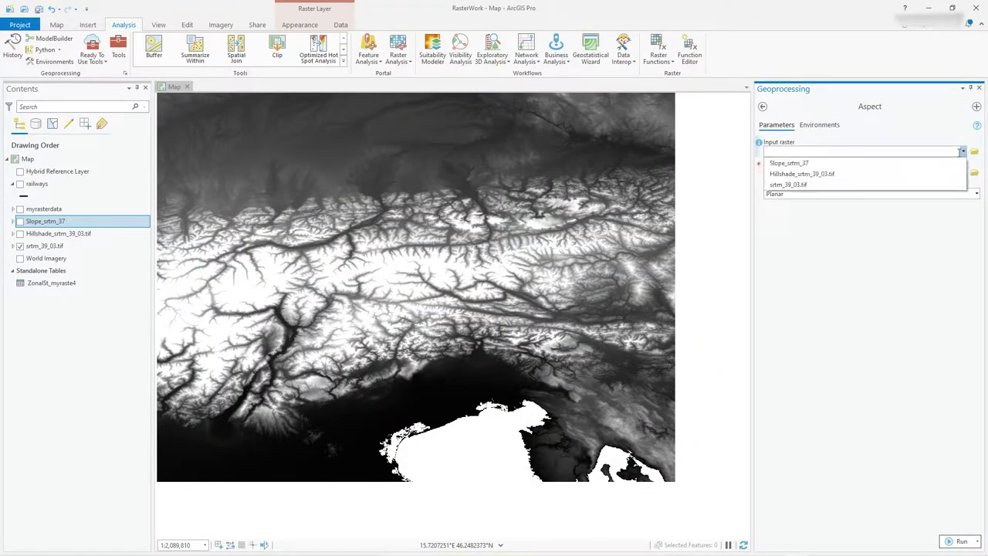
click(835, 188)
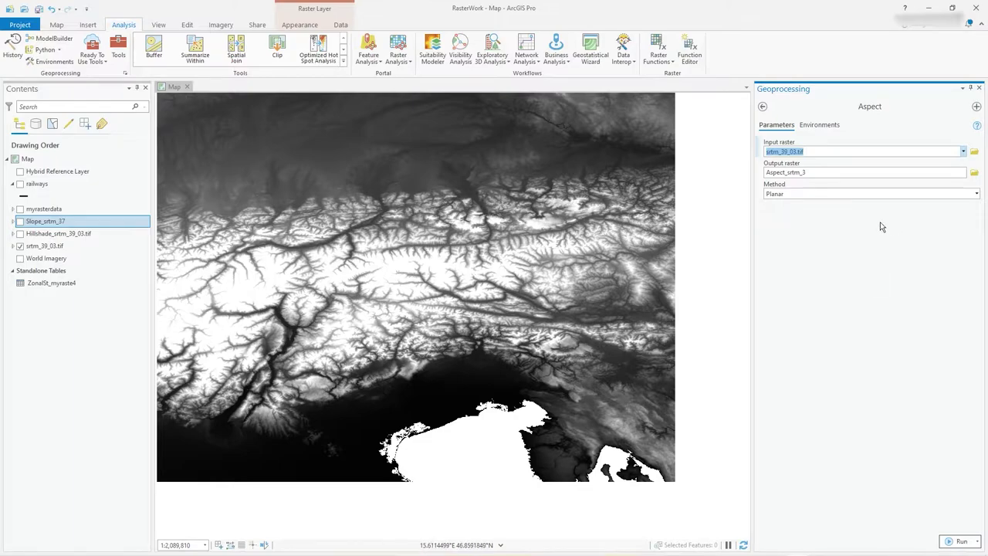
click(977, 194)
click(977, 197)
click(956, 542)
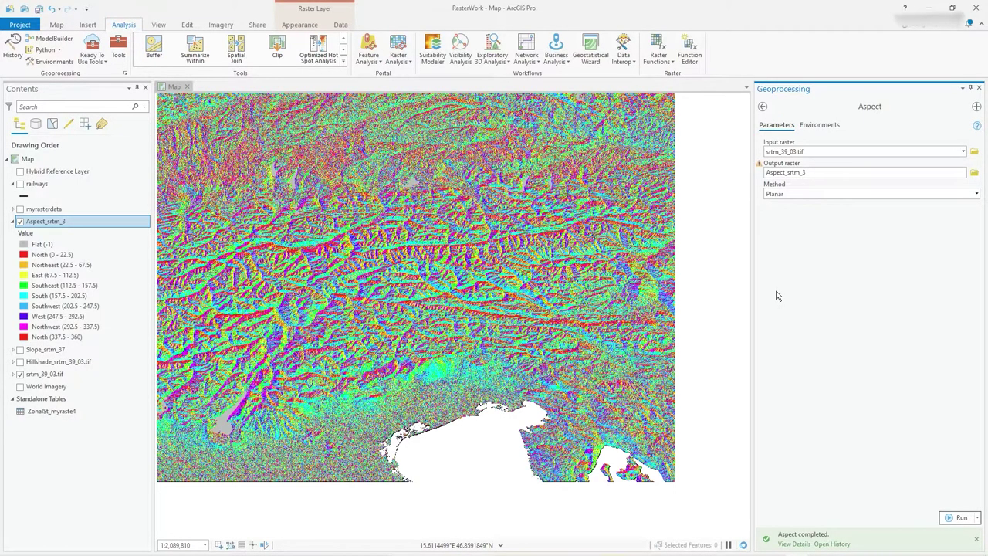
drag(421, 275, 465, 296)
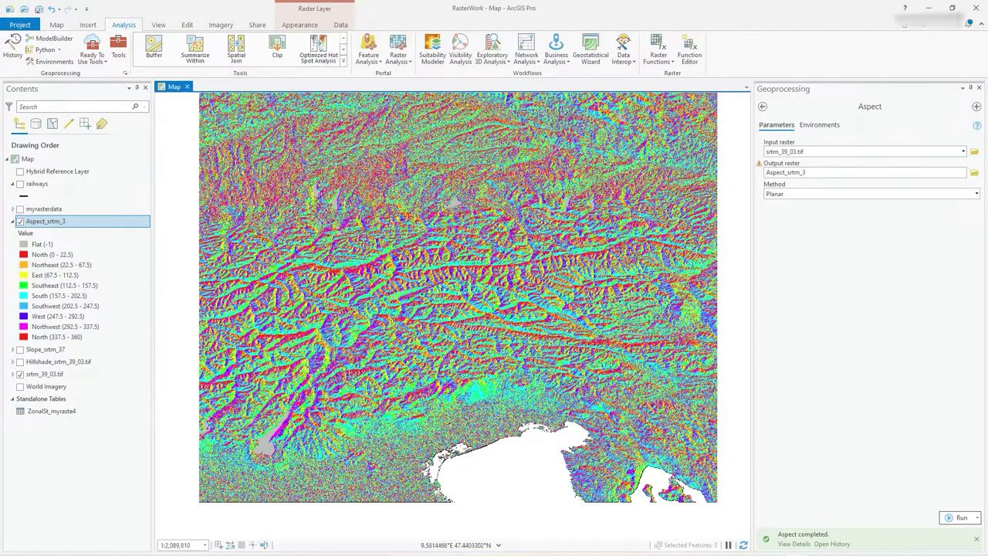
scroll(467, 297, up, 4)
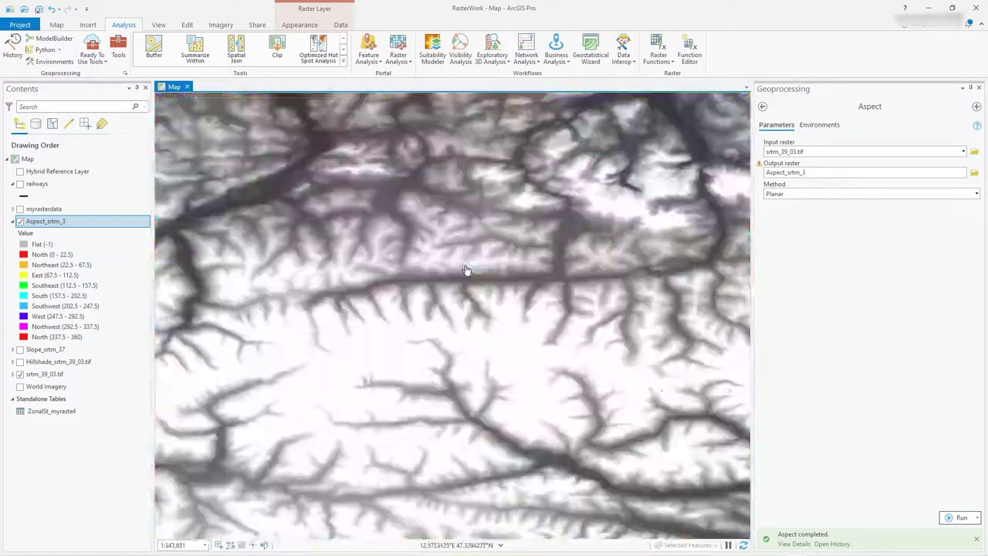
scroll(456, 301, up, 1)
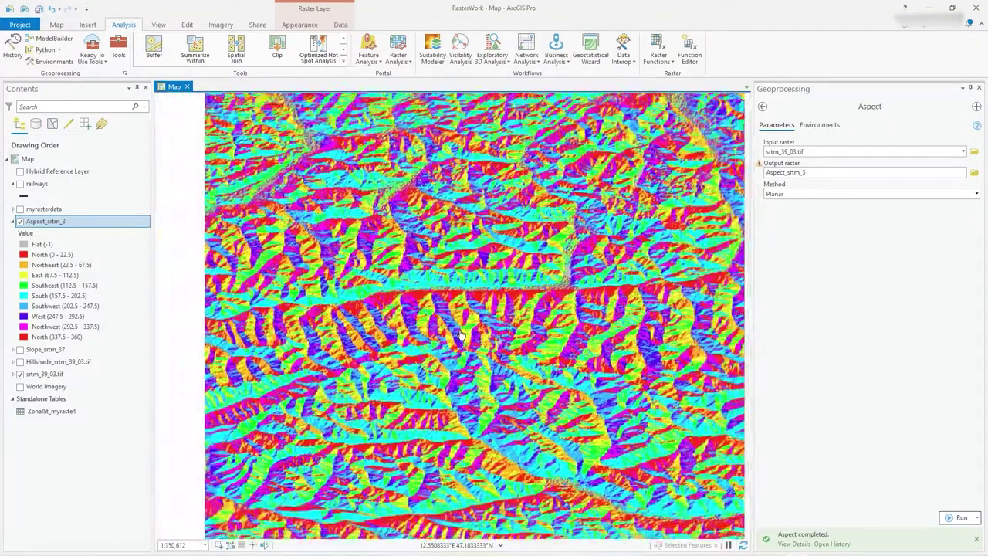
mouse_move(460, 336)
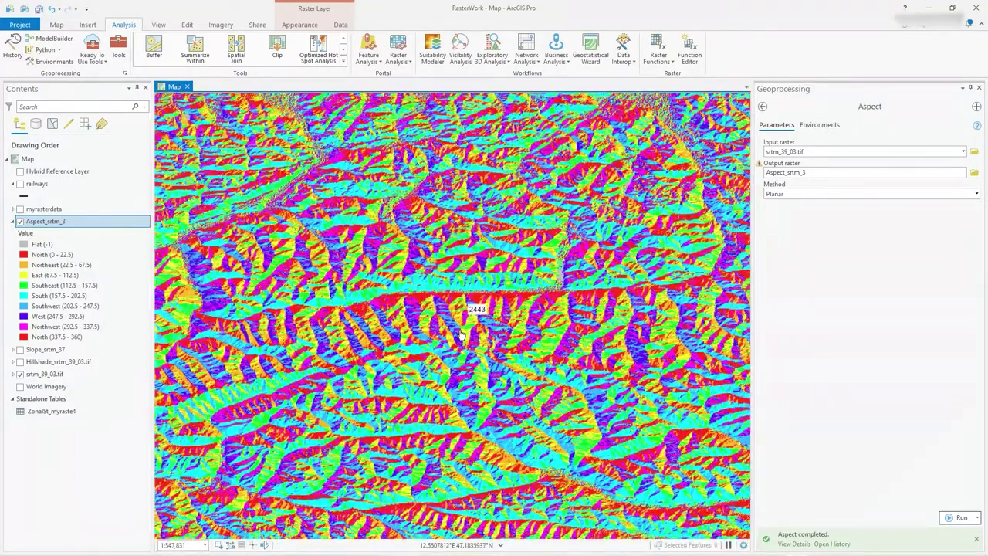
scroll(460, 336, down, 2)
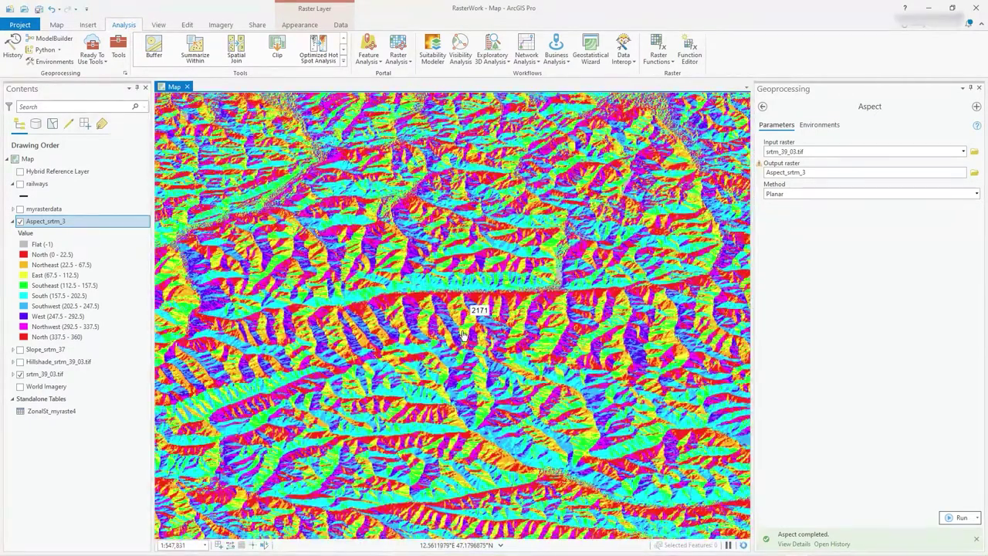
click(52, 226)
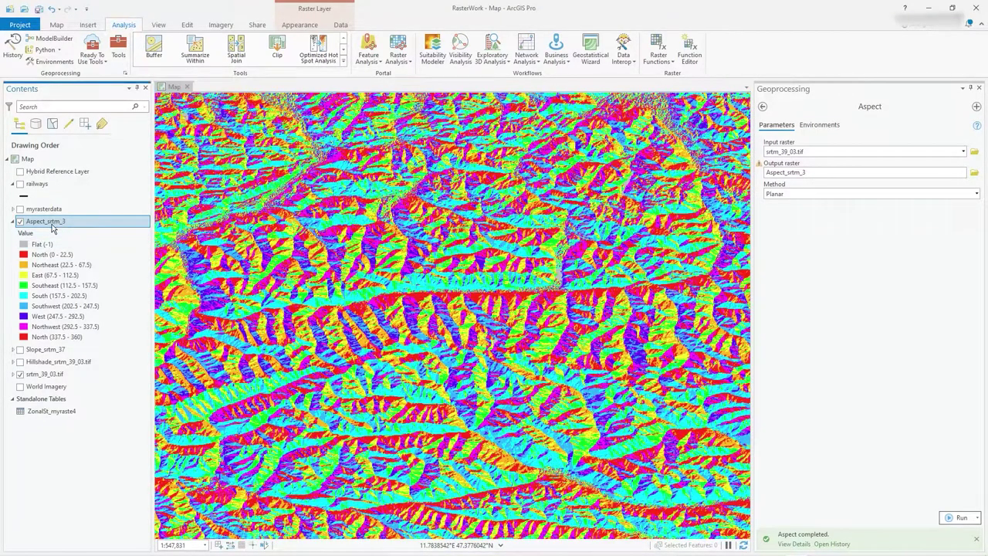
Step: Open Aspect_srtm_3's Symbology and apply the Cividis color scheme
right_click(52, 228)
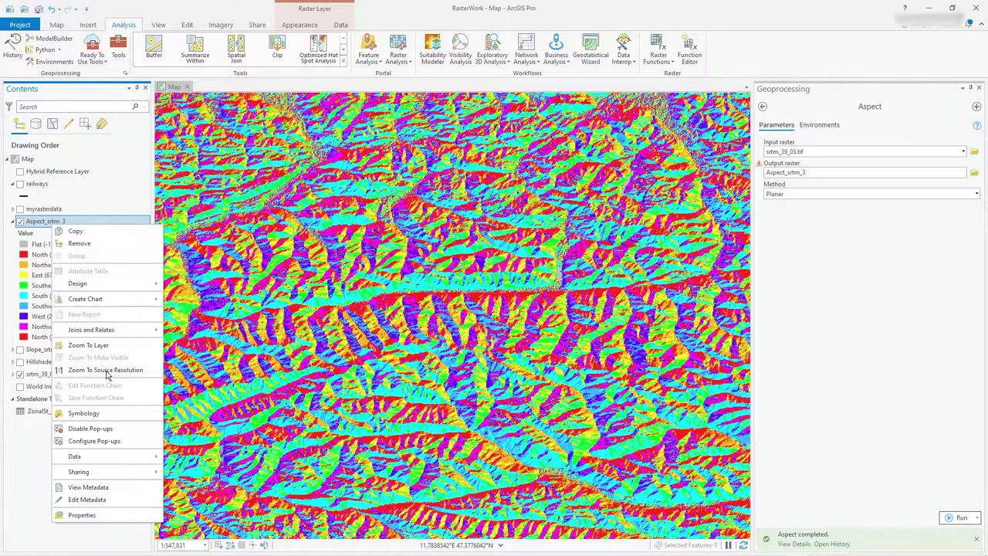
click(83, 413)
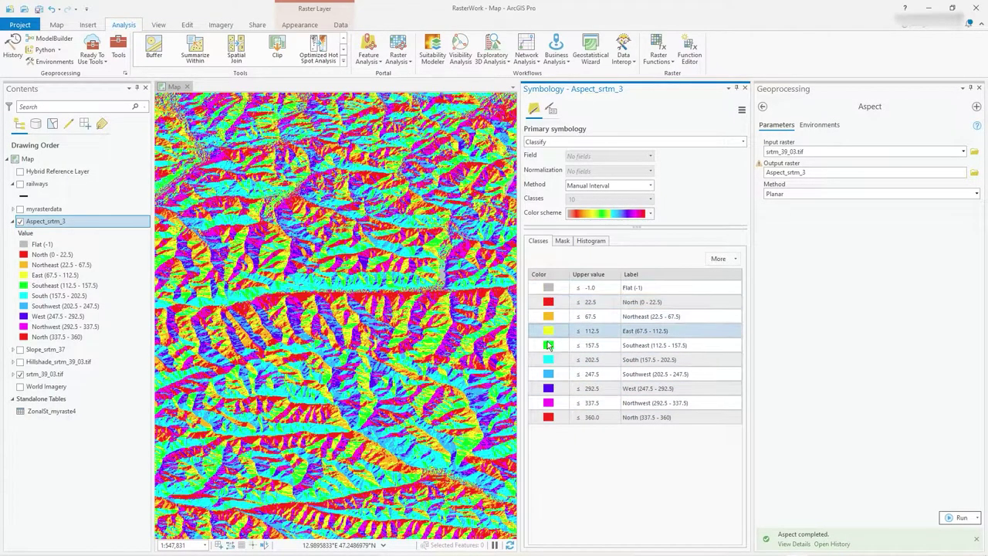
click(652, 215)
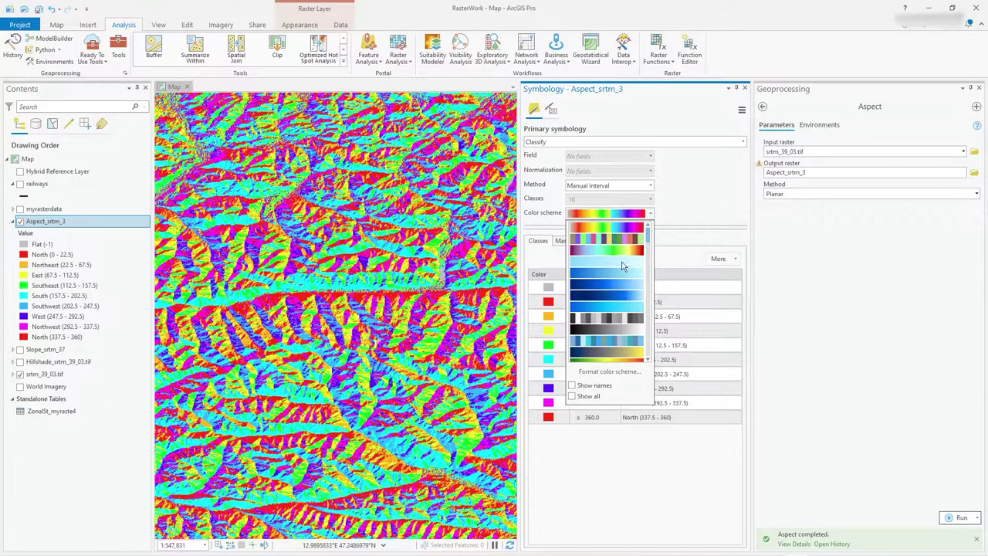
click(620, 360)
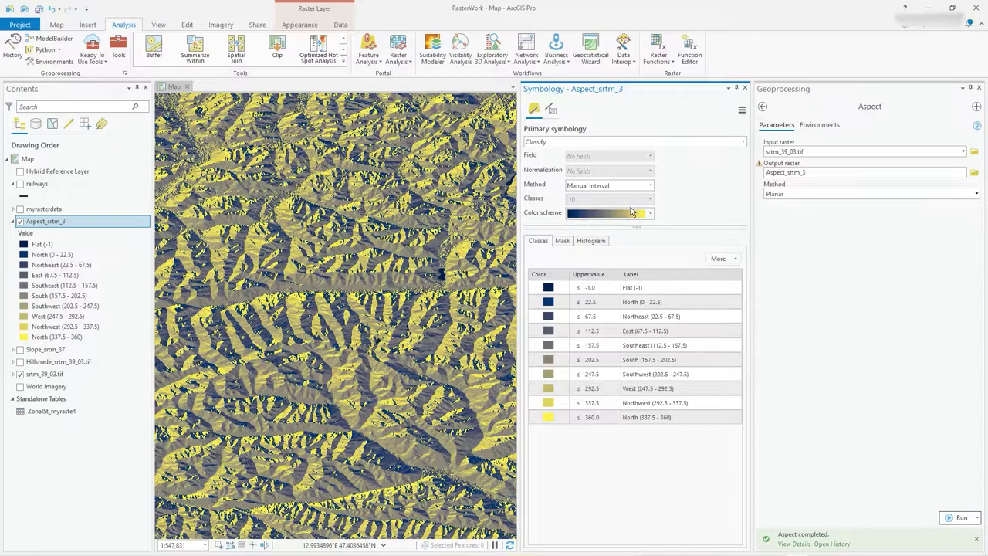
Step: Switch the aspect classes back to Basic Random colours and turn on Slope_srtm_37
click(649, 216)
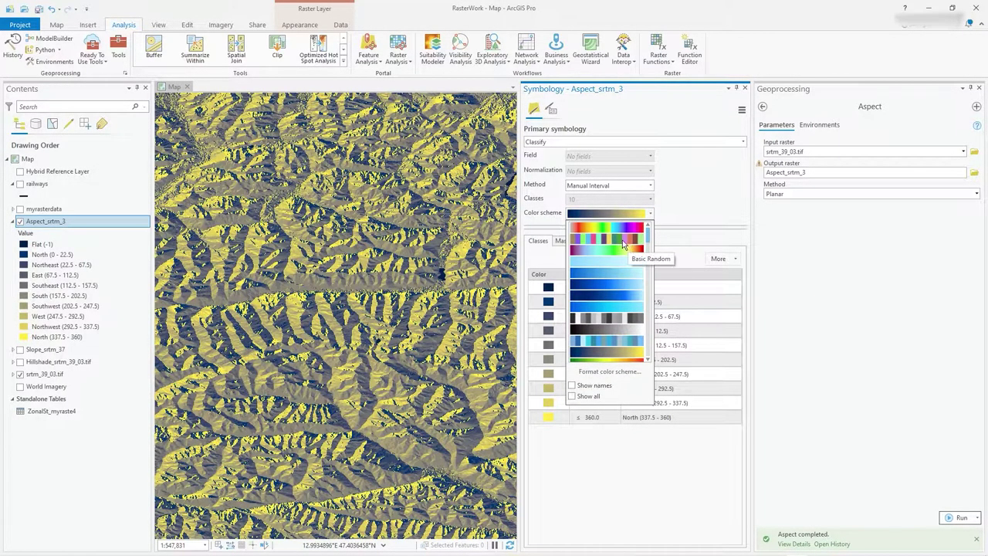
click(624, 246)
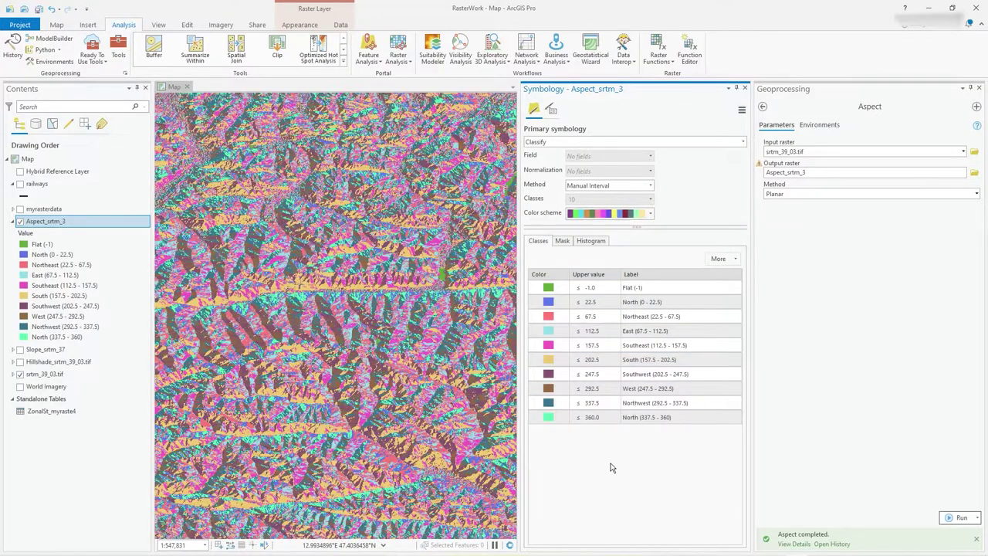
scroll(378, 355, down, 2)
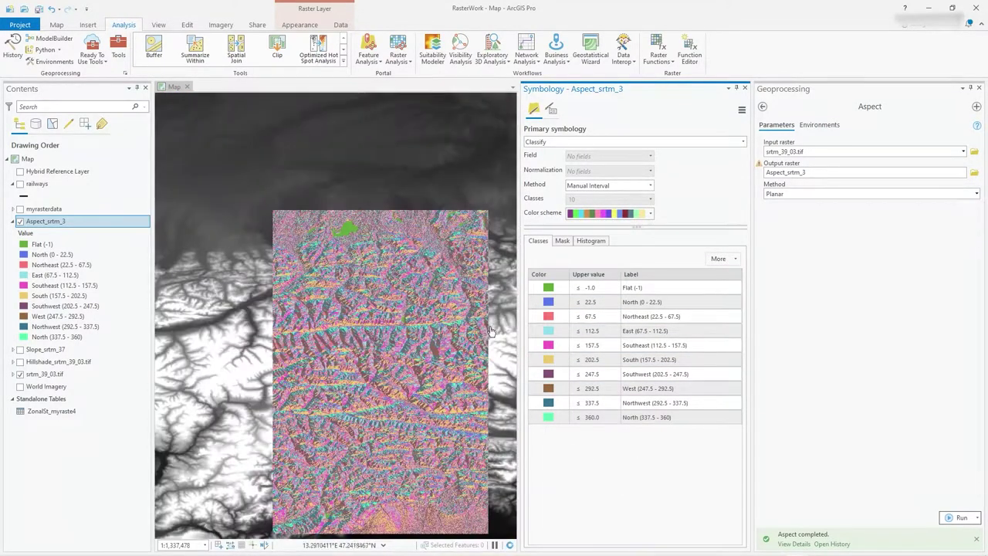
scroll(361, 332, up, 1)
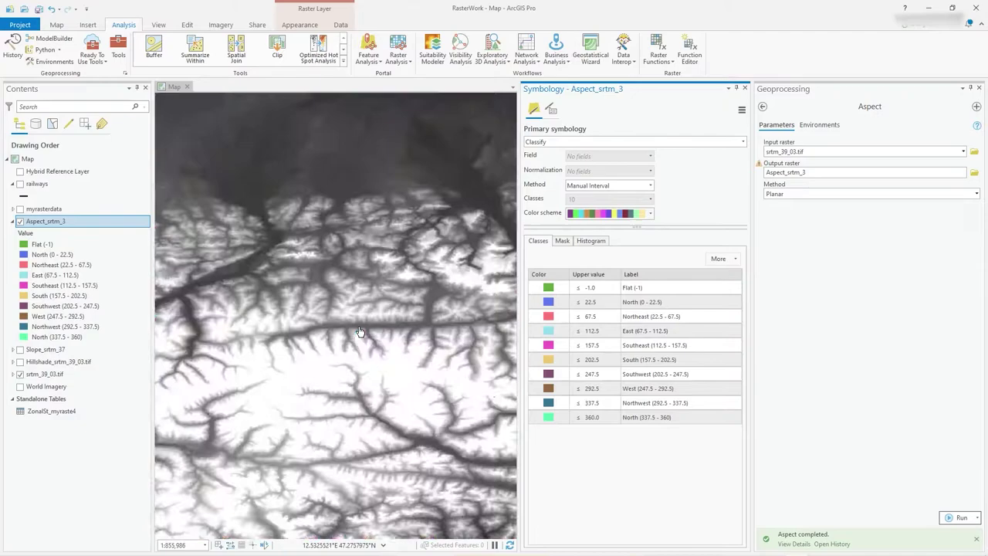
scroll(360, 332, up, 1)
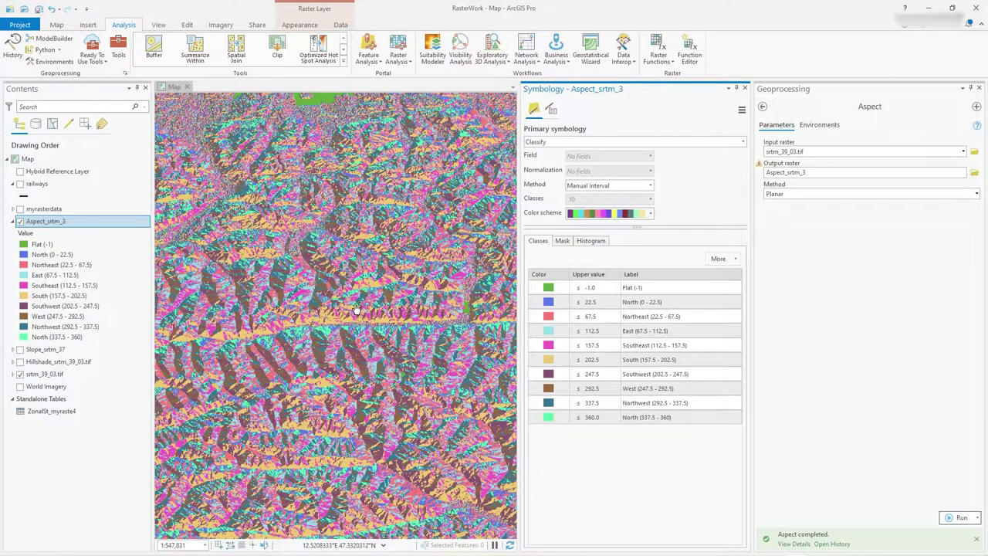
scroll(359, 317, down, 1)
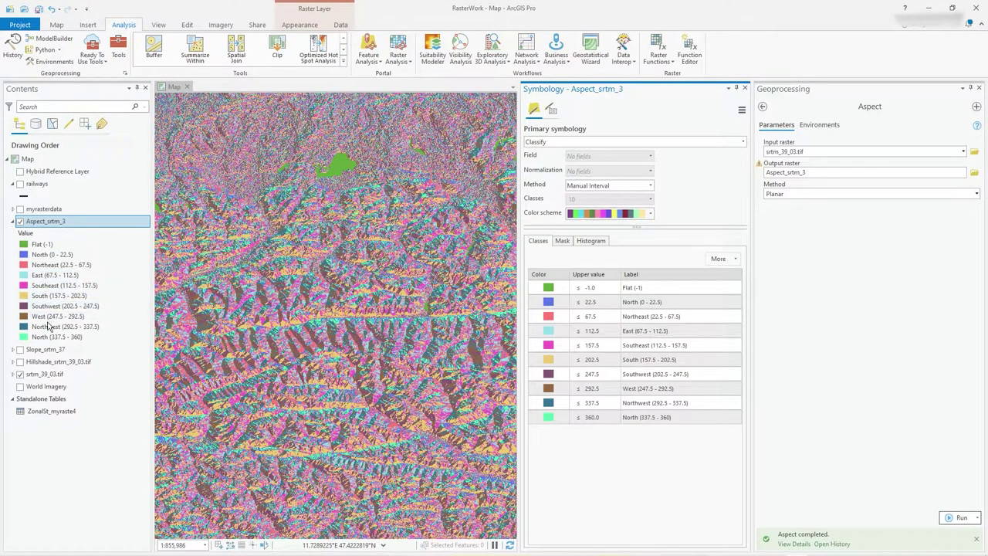
click(20, 350)
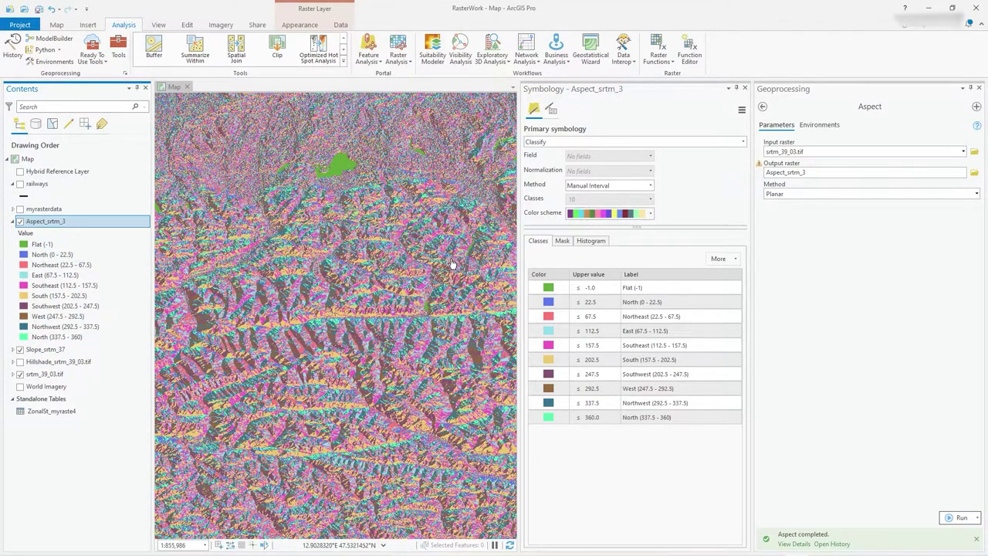
Step: Set the Flat, North (0 - 22.5), Northeast, East and South classes to No color
click(538, 275)
click(541, 276)
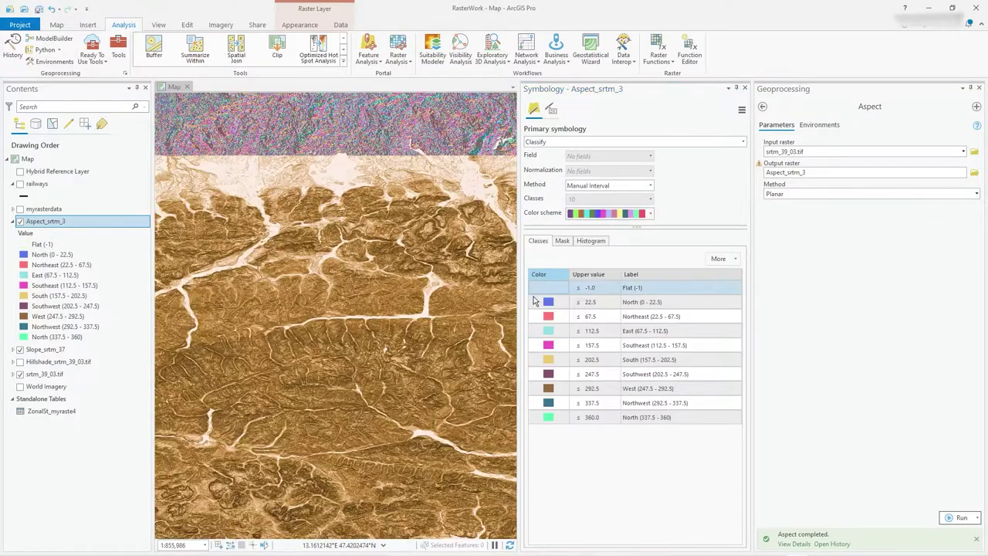
click(539, 303)
click(541, 279)
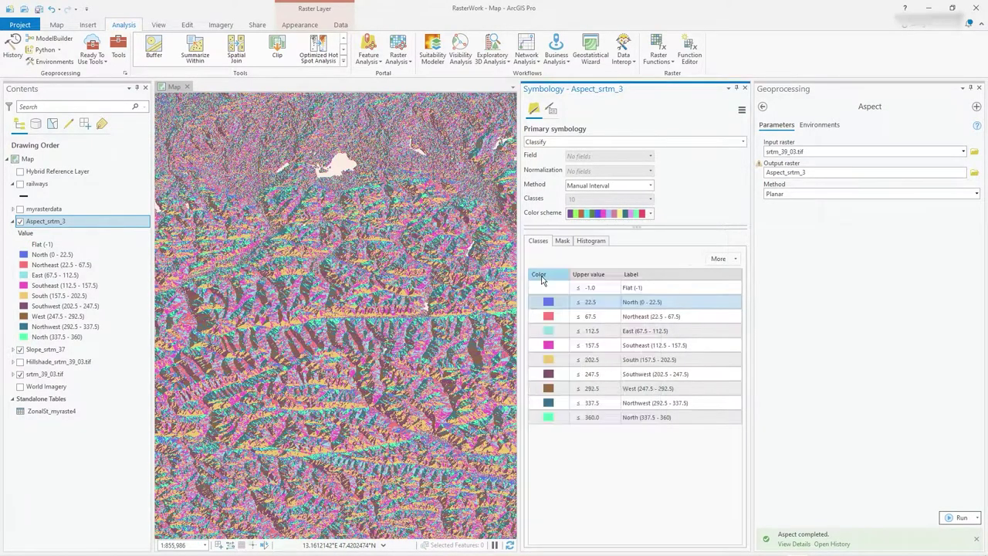
click(539, 317)
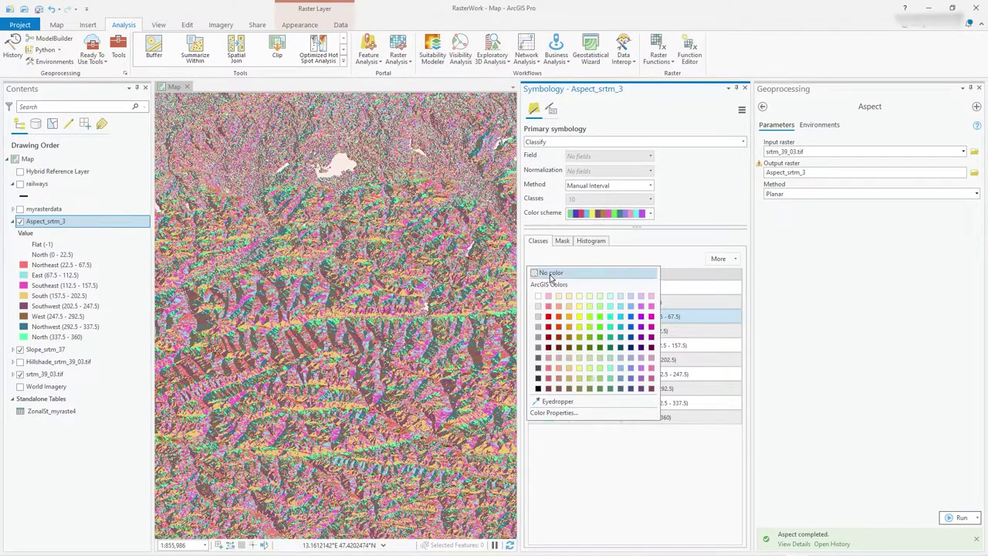
click(541, 278)
click(539, 332)
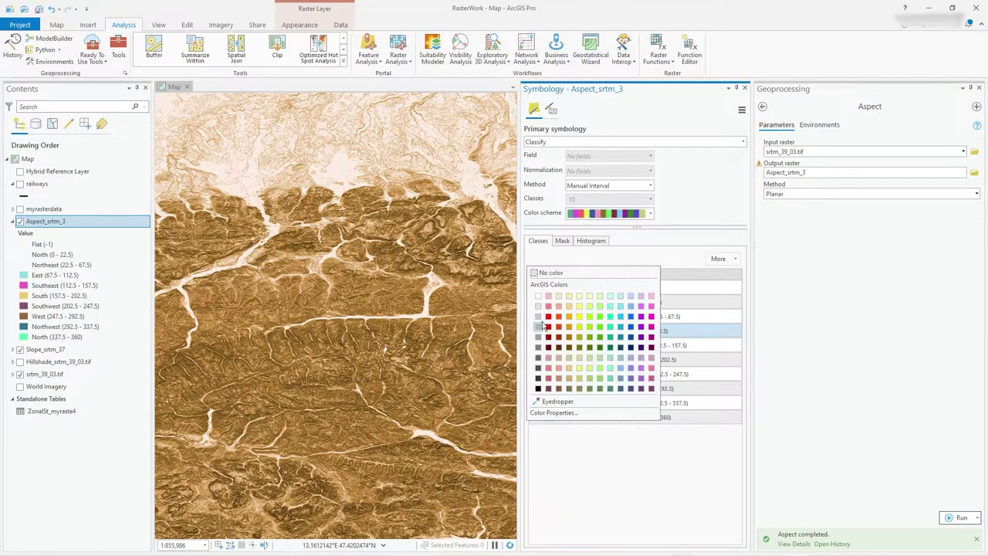
click(539, 270)
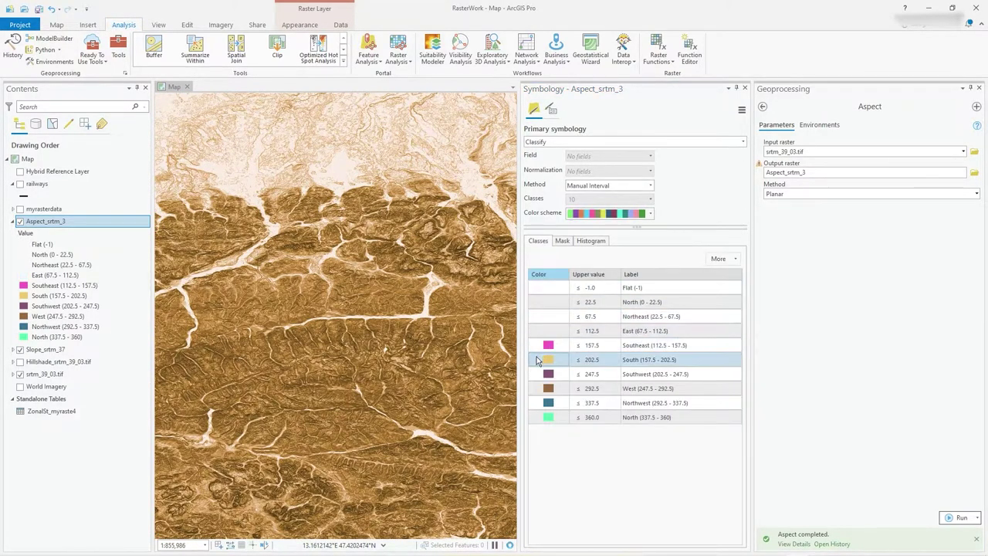
click(543, 361)
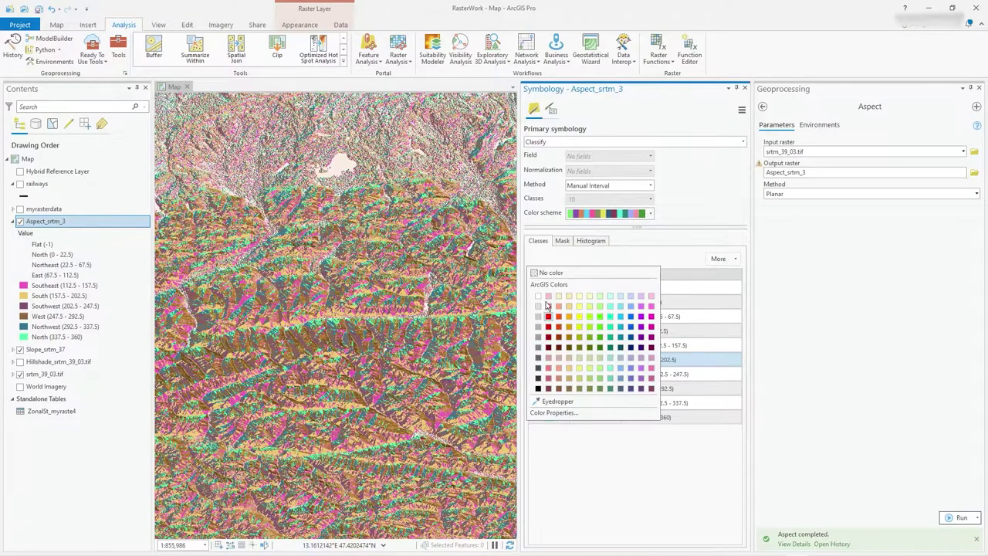
click(541, 275)
Step: Set Southwest, West, Northwest and North (337.5 - 360) to No color, keeping Southeast visible
click(534, 371)
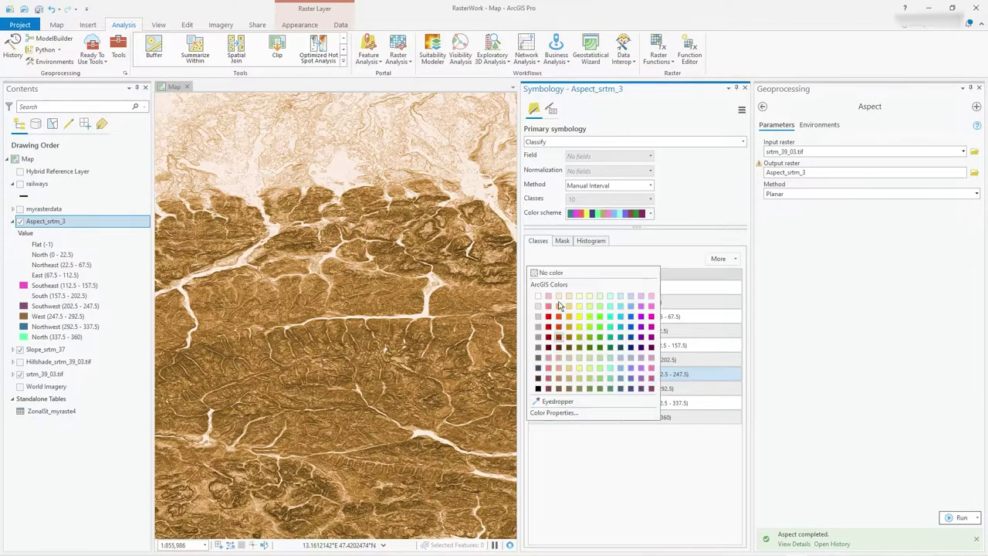
click(607, 315)
click(540, 374)
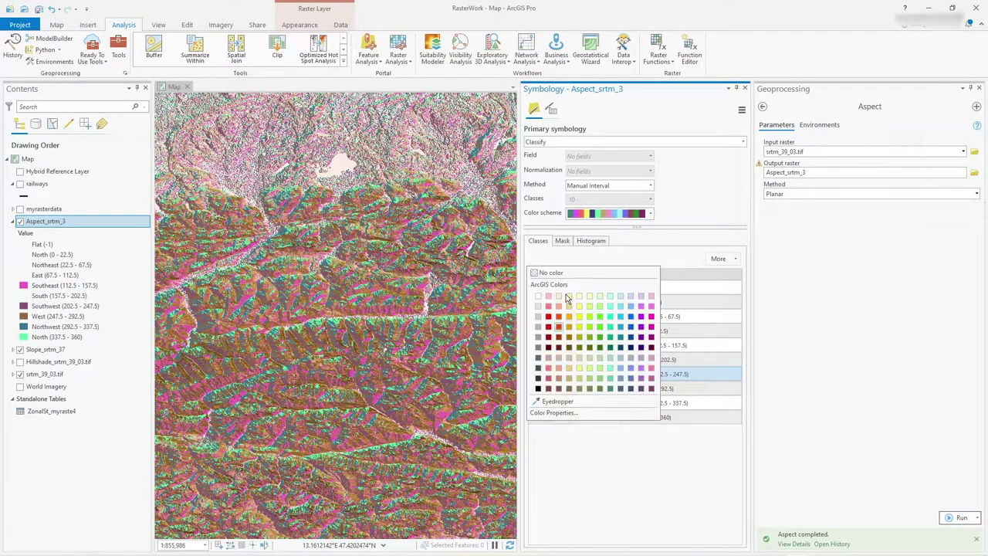
click(541, 273)
click(541, 390)
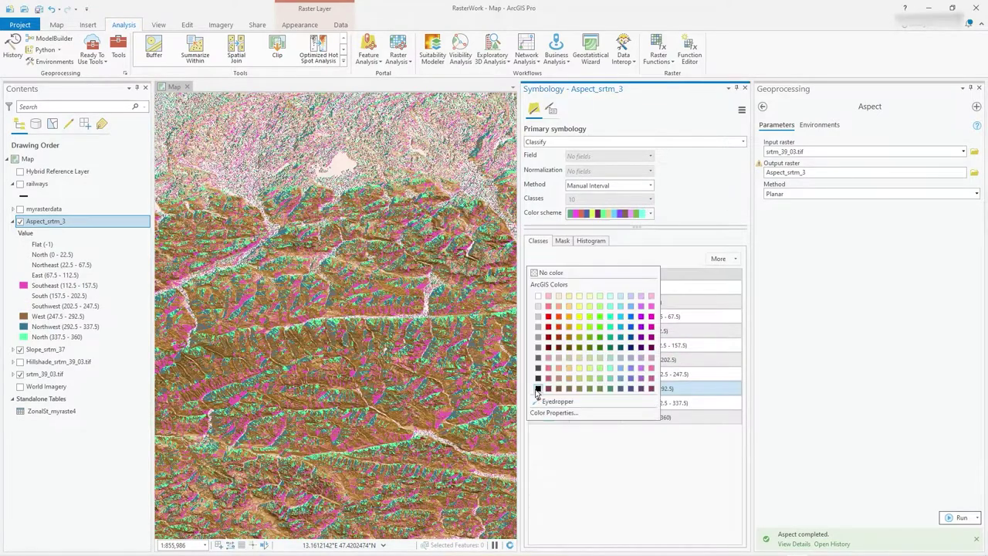
click(552, 272)
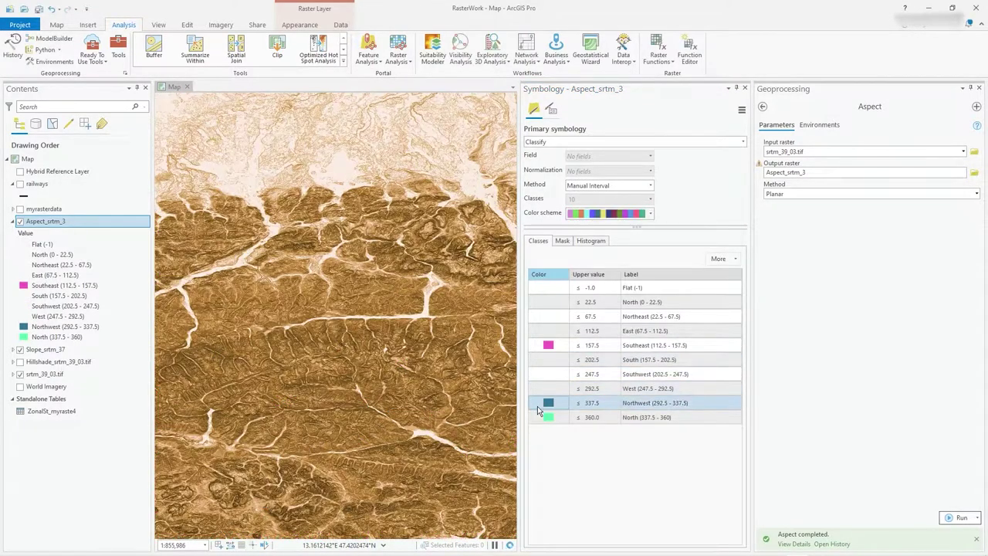
click(540, 403)
click(553, 272)
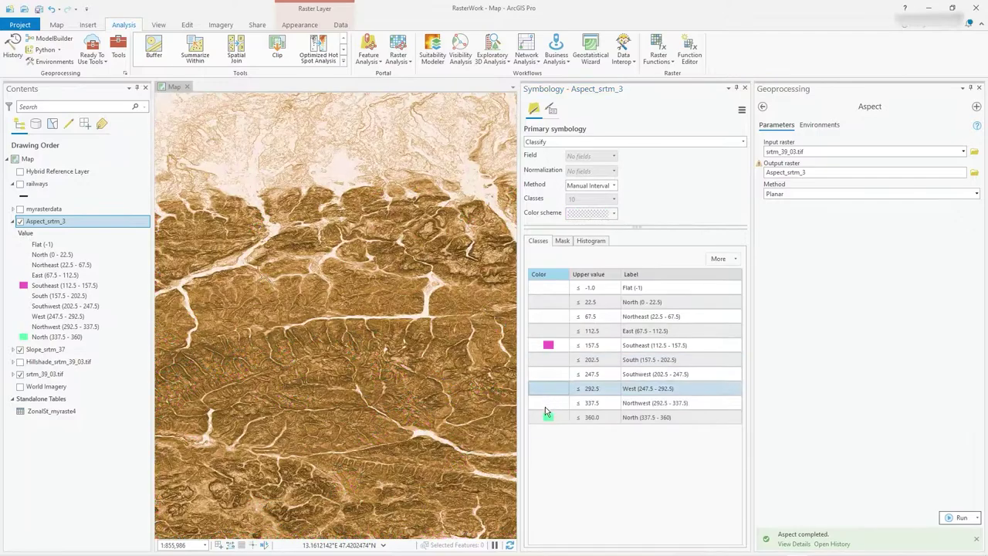
click(535, 420)
click(540, 418)
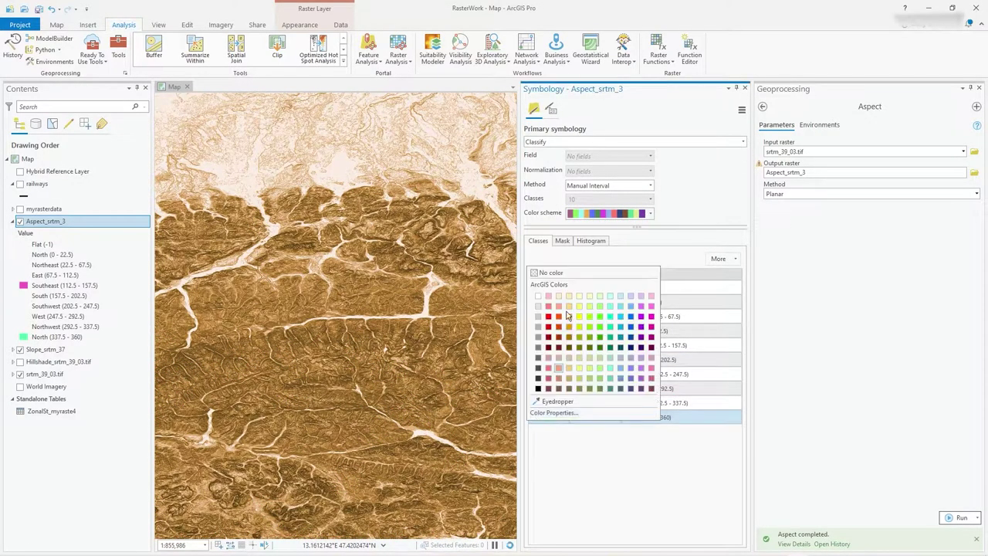
click(553, 273)
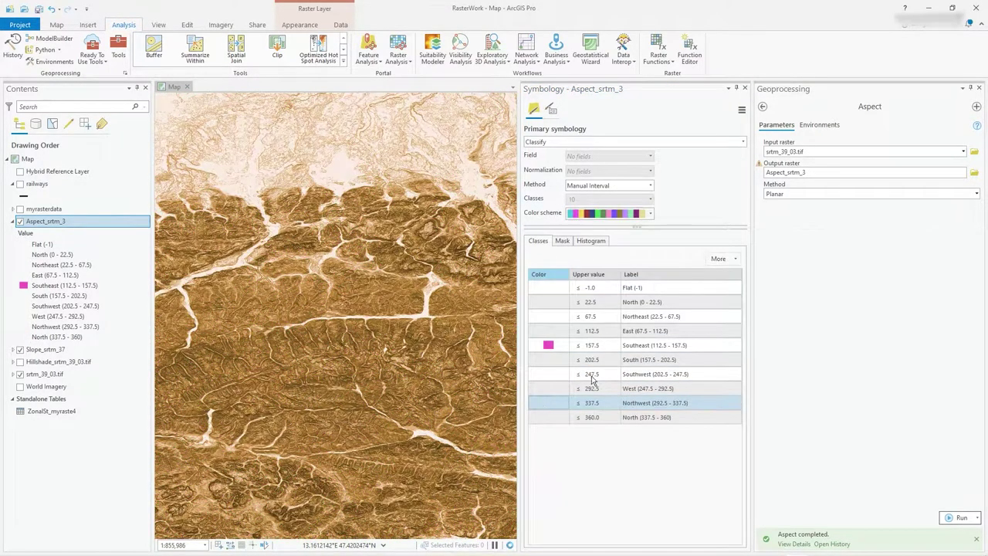
click(637, 347)
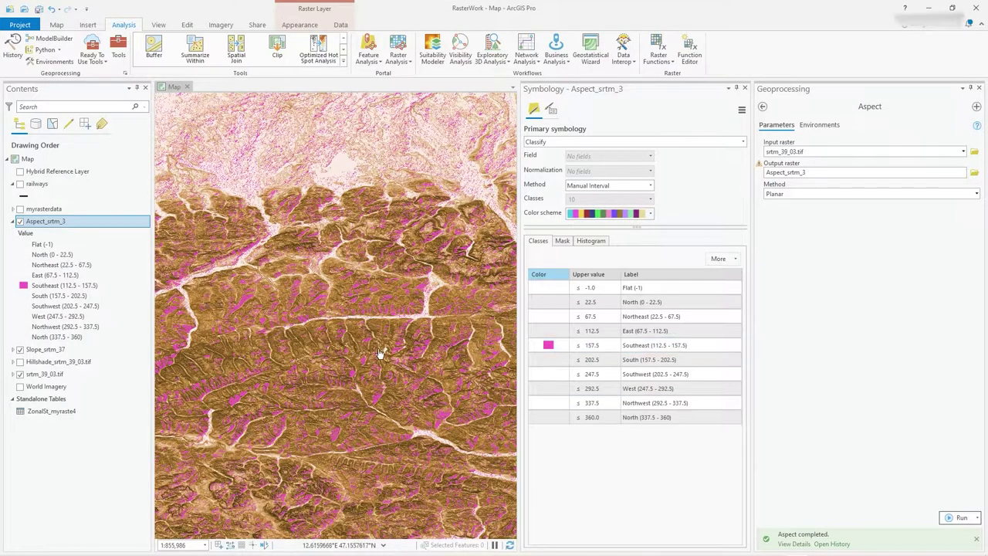
scroll(353, 344, down, 2)
Step: Select Slope_srtm_37 and expand its legend to list its 11 brown slope classes, from ≤1.72 to ≤90
scroll(351, 345, up, 4)
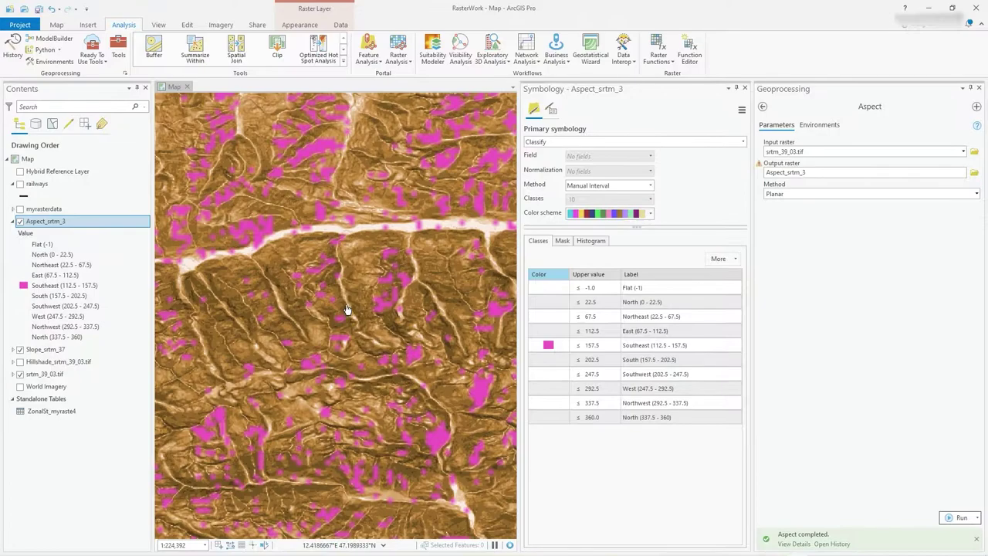
drag(348, 287, 392, 331)
scroll(390, 329, down, 2)
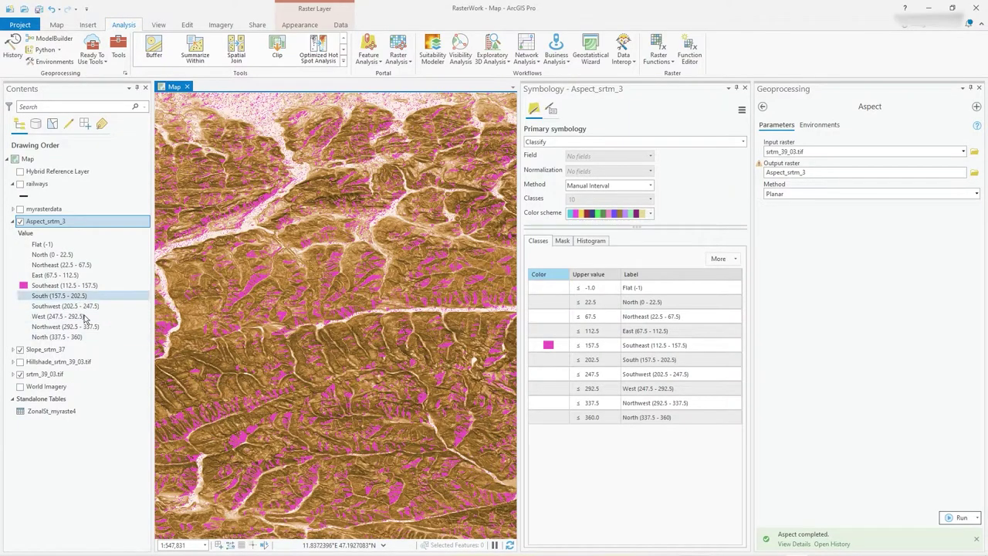
click(19, 352)
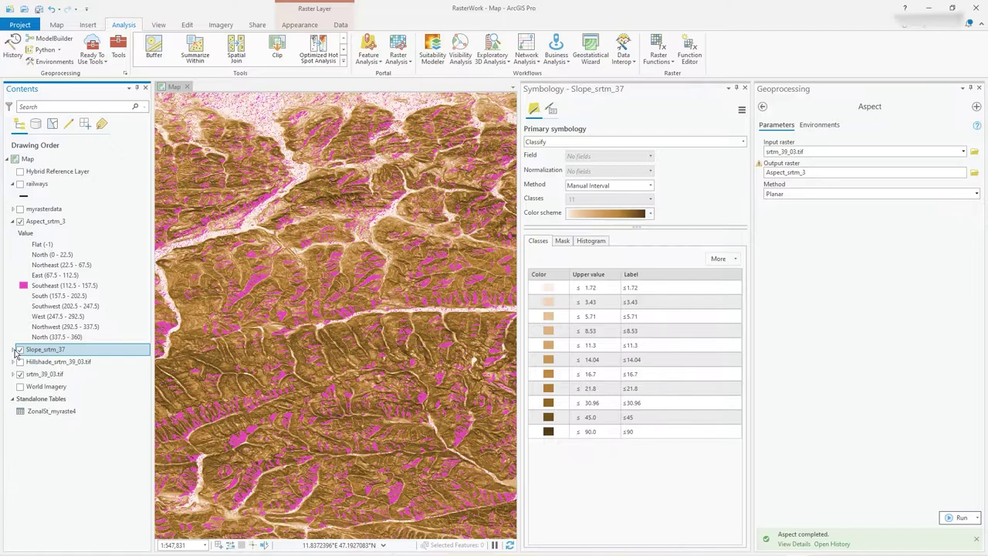
click(13, 350)
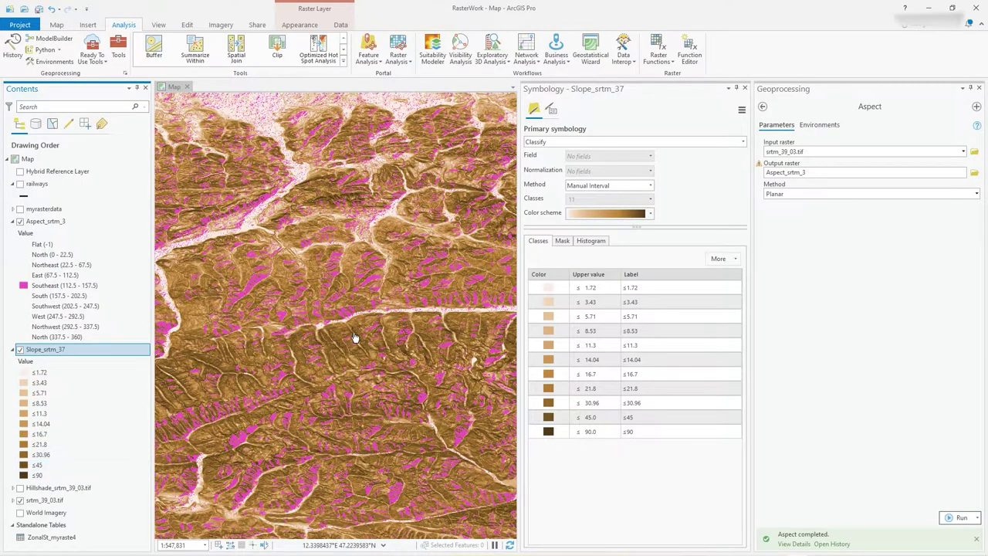
scroll(354, 338, down, 2)
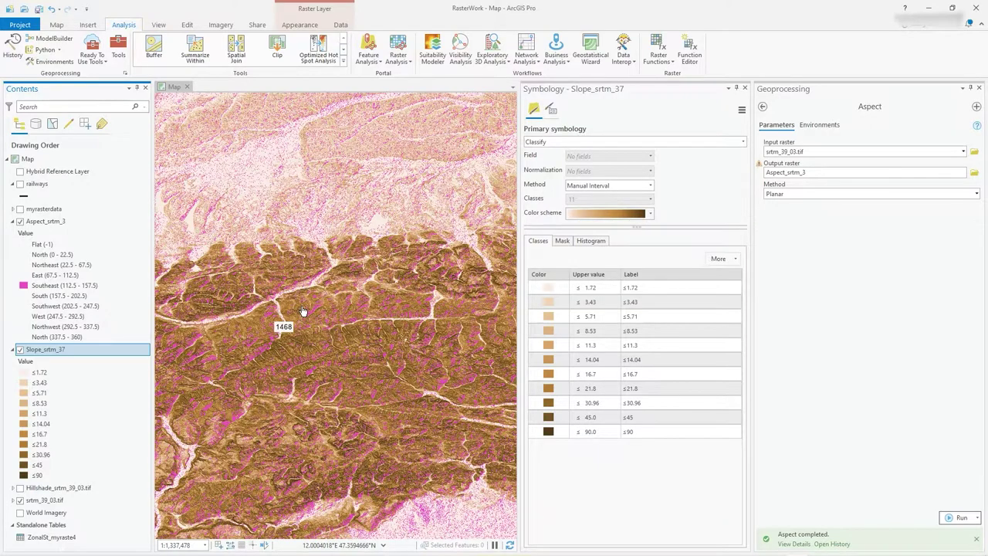
Step: Close the Symbology pane, then center the map on the Alps' mountain ranges and shift it west
click(746, 88)
scroll(461, 282, down, 2)
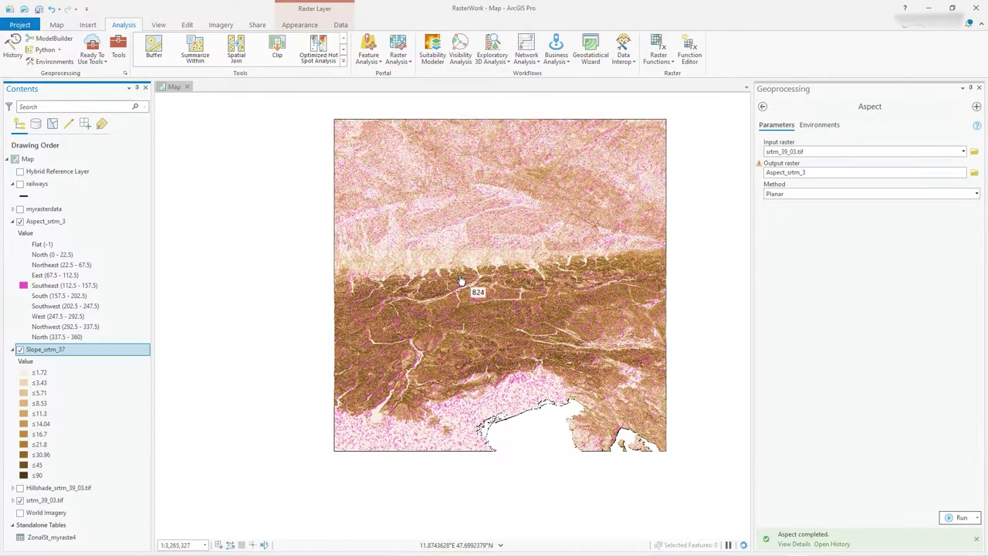
scroll(461, 282, up, 3)
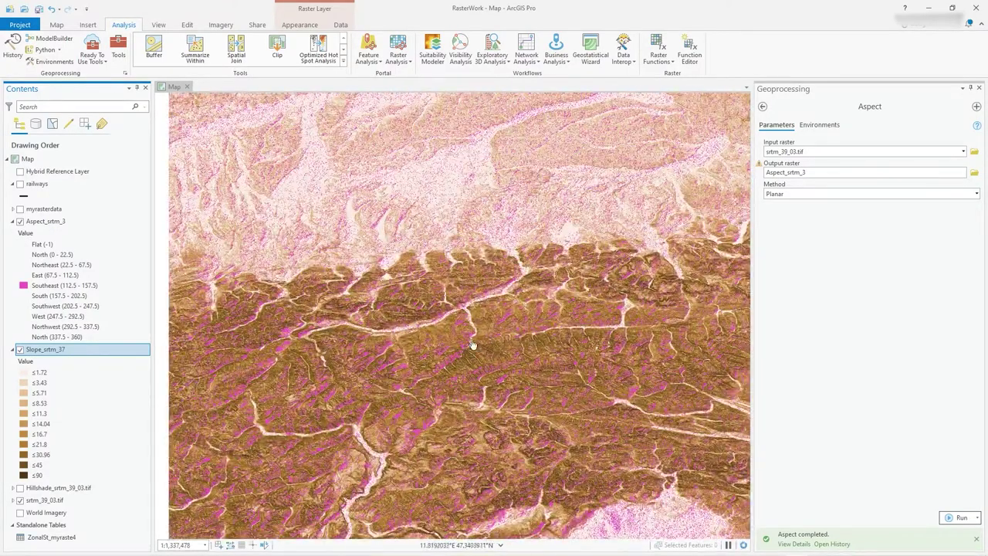
drag(495, 354, 456, 245)
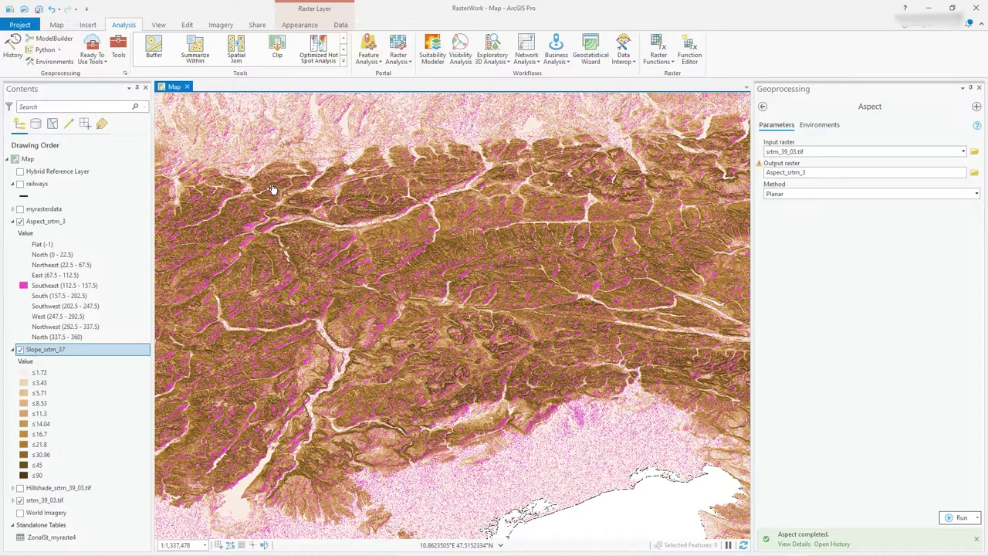
drag(433, 299, 505, 294)
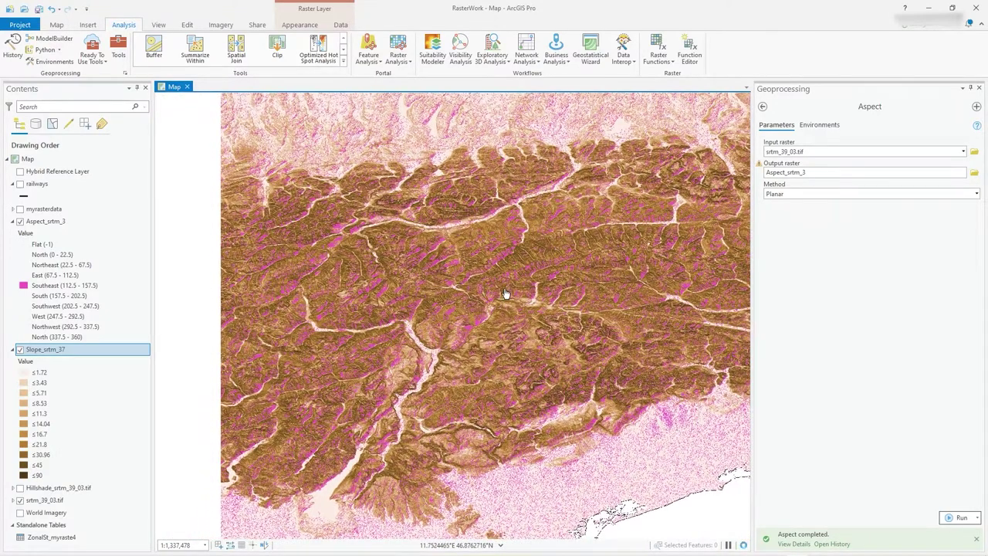
mouse_move(505, 294)
Step: Return the Geoprocessing pane to the 'aspect' search results, then close the pane
click(763, 109)
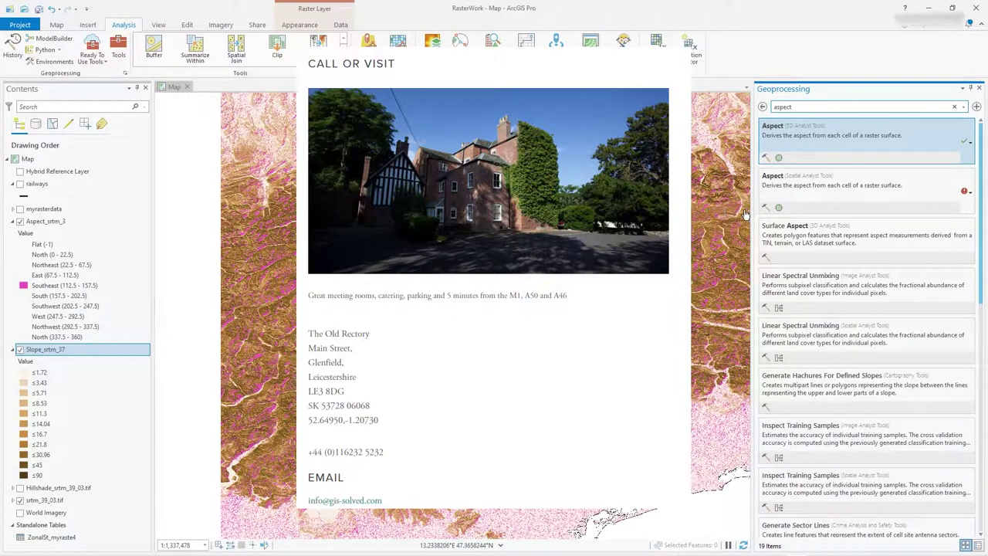
click(978, 88)
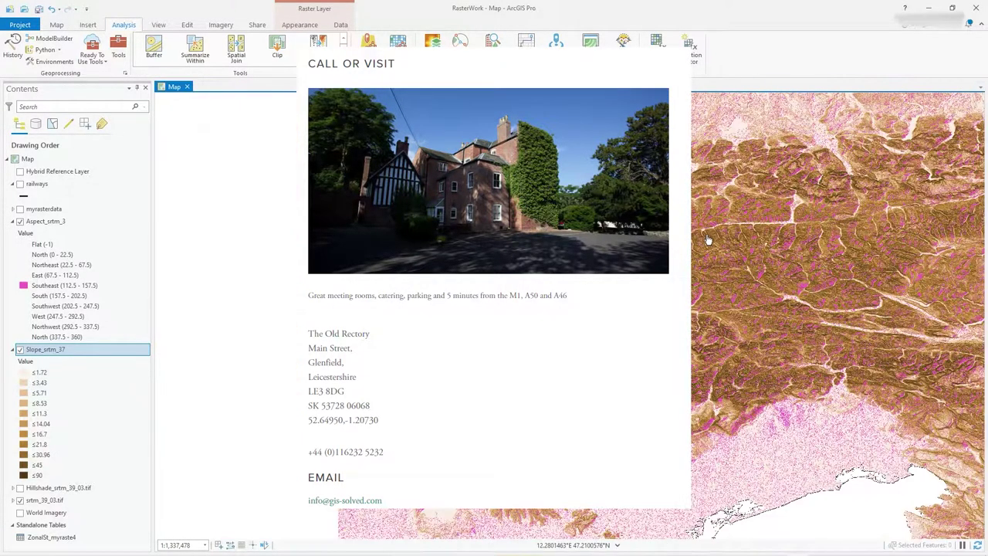